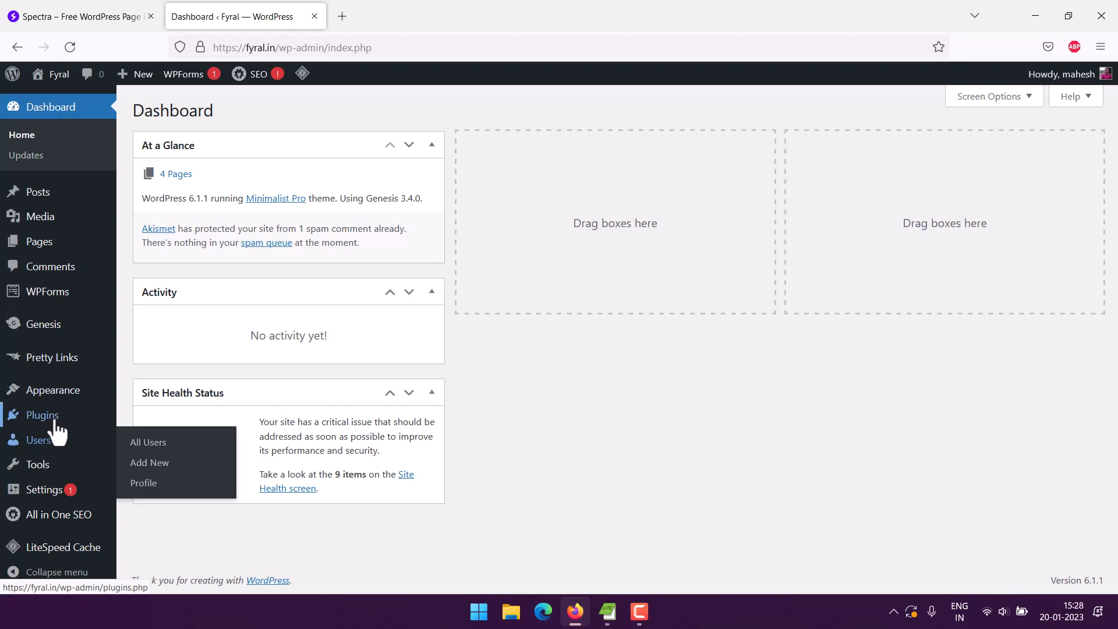
# Search for the "spectra" plugin among the plugins available to add to the site
pyautogui.moveTo(55, 430)
pyautogui.click(157, 438)
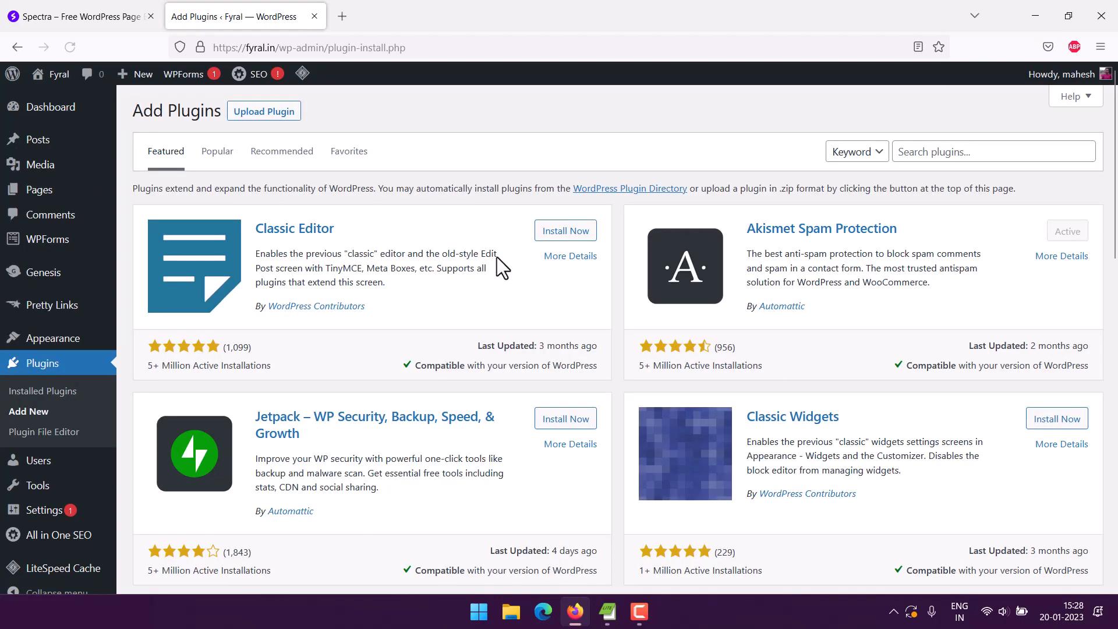
pyautogui.click(964, 154)
pyautogui.write('spectra')
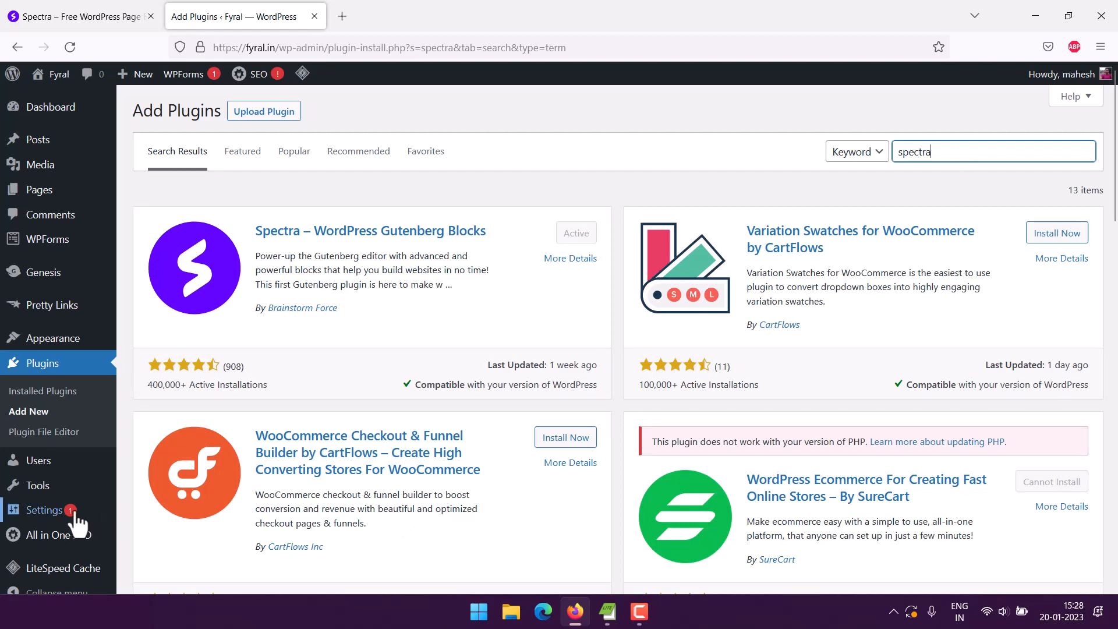
# Open the Spectra plugin settings and review the full list of available blocks and extensions
pyautogui.moveTo(44, 510)
pyautogui.click(153, 532)
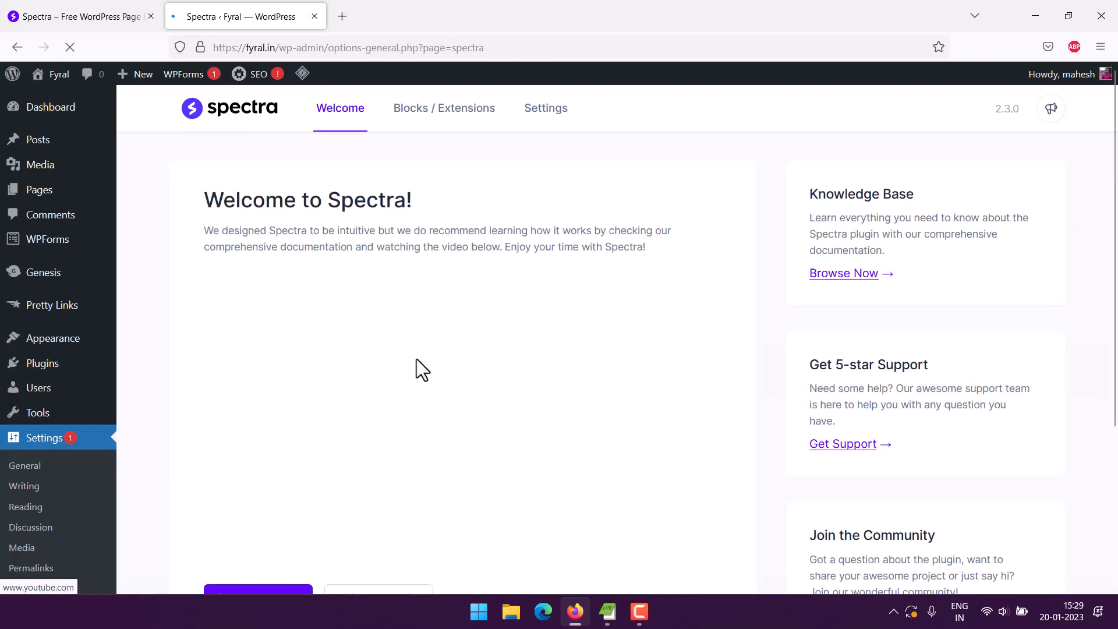
pyautogui.click(448, 110)
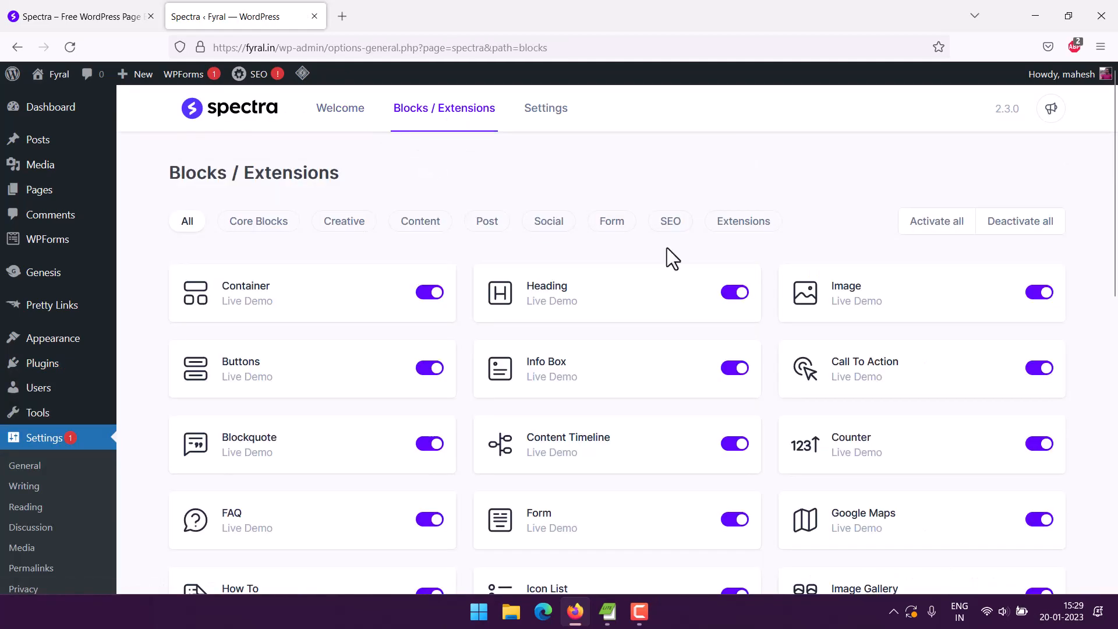
pyautogui.scroll(-10, 1116, 314)
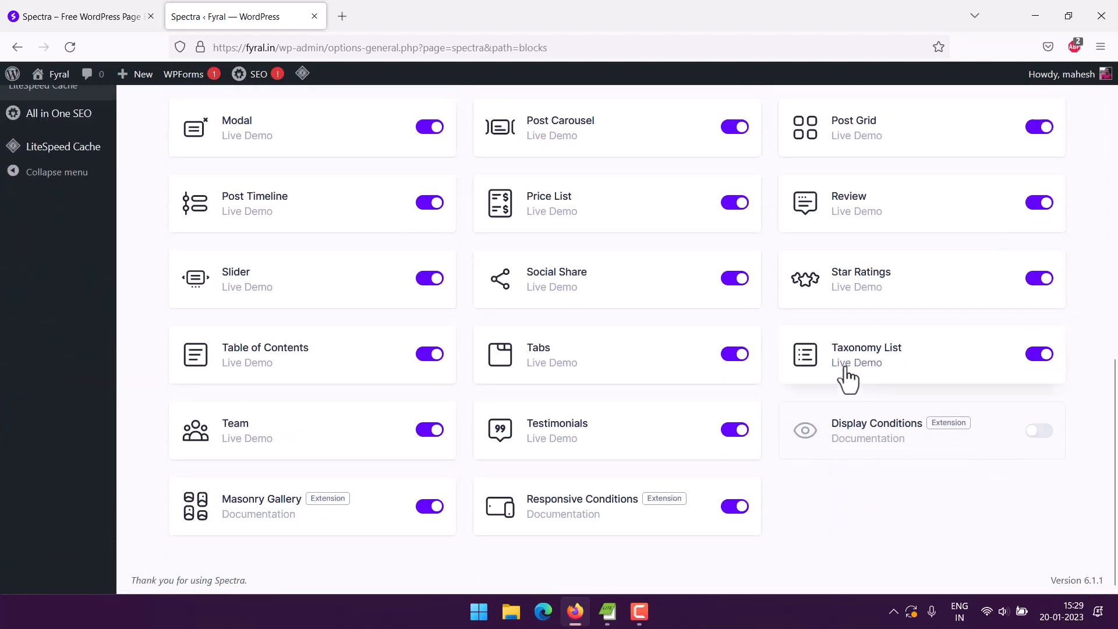
pyautogui.scroll(10, 1106, 423)
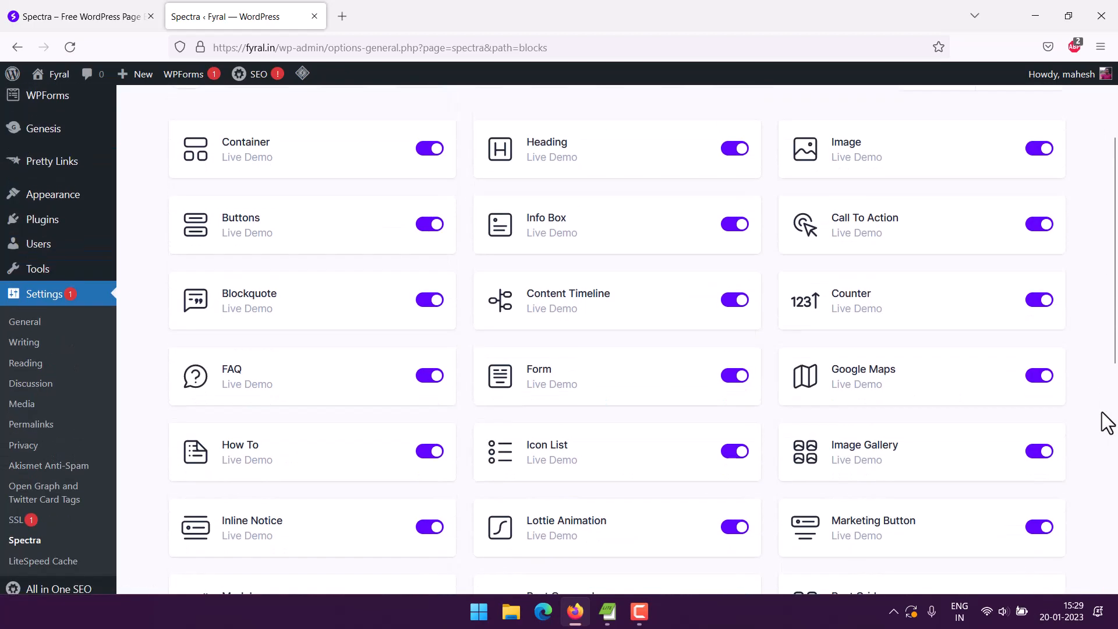
pyautogui.scroll(2, 1107, 422)
# Open the Sample page from the site's page list for editing
pyautogui.moveTo(37, 187)
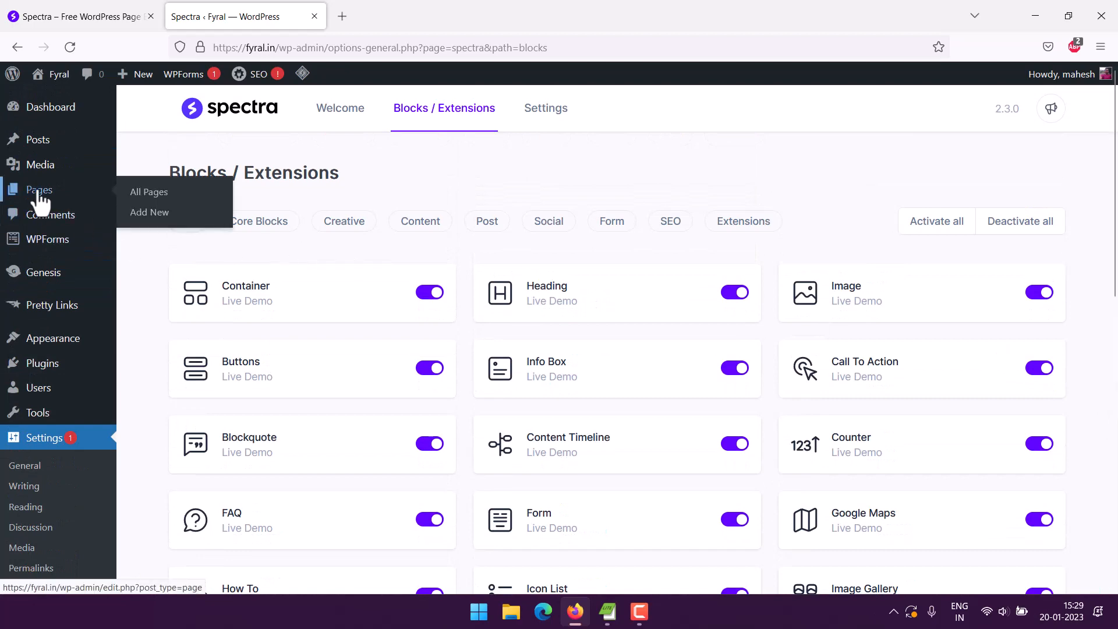
pyautogui.click(135, 192)
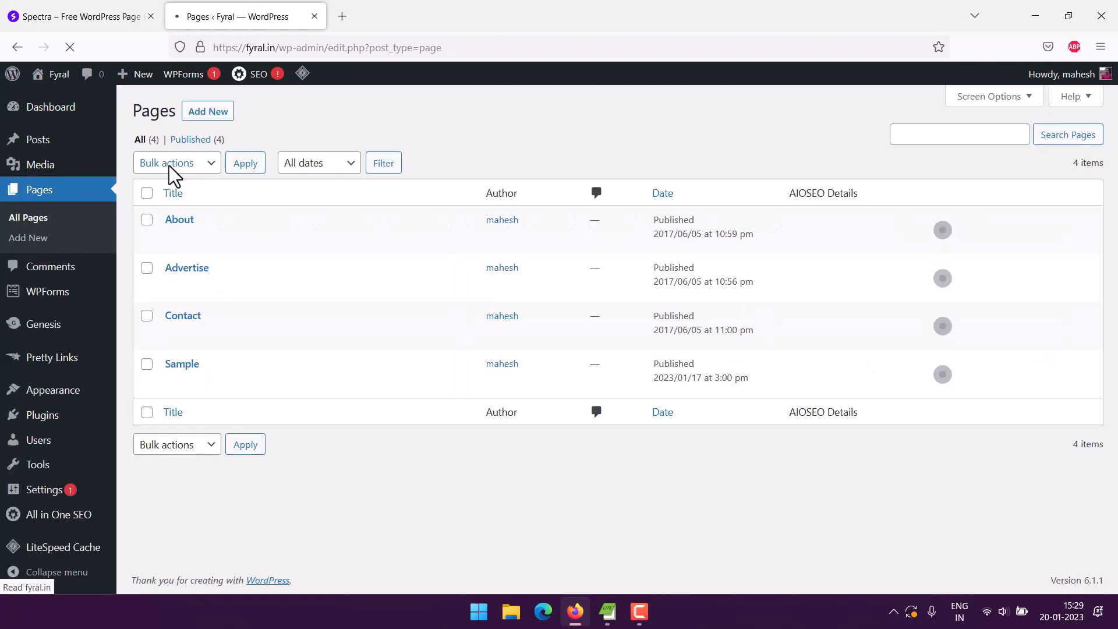
pyautogui.click(173, 493)
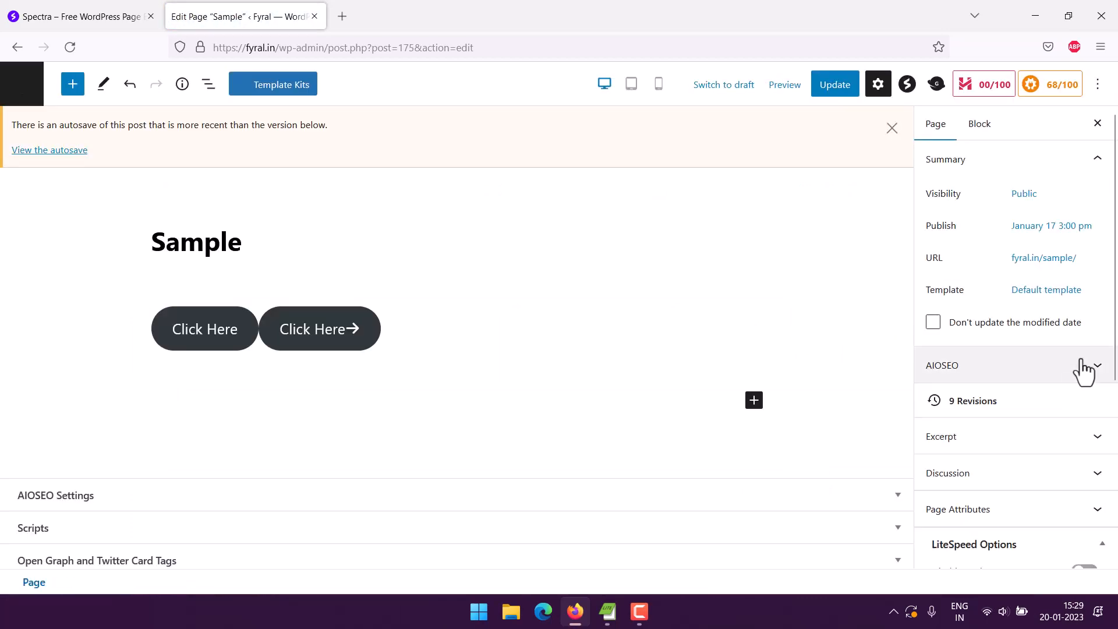
# Remove the existing Buttons block from the Sample page and dismiss the autosave notice
pyautogui.click(274, 299)
pyautogui.click(250, 260)
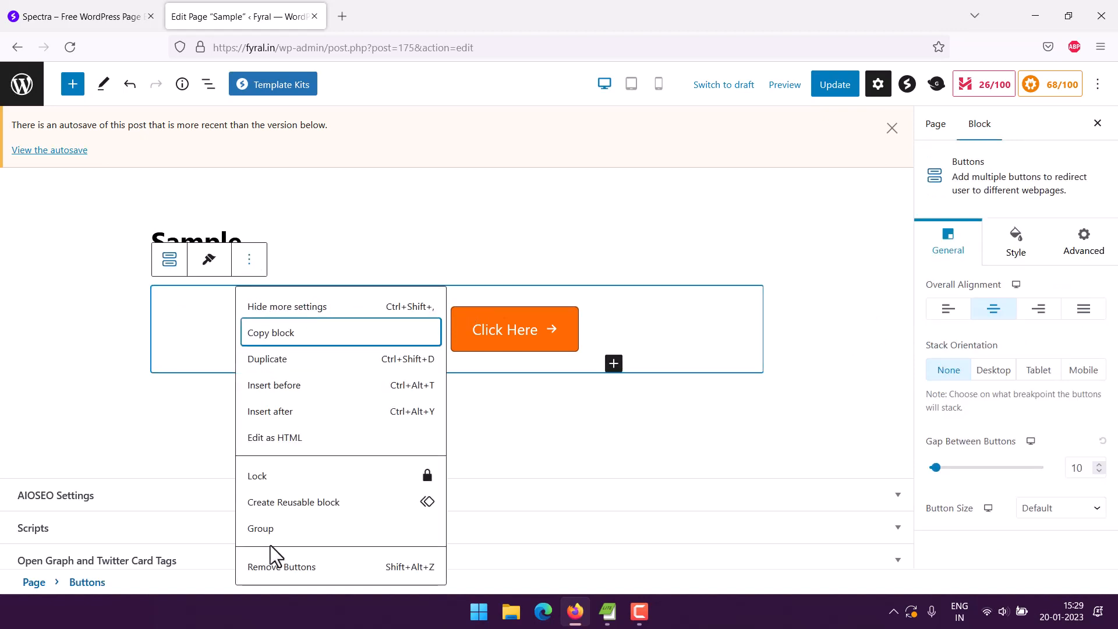
pyautogui.click(274, 568)
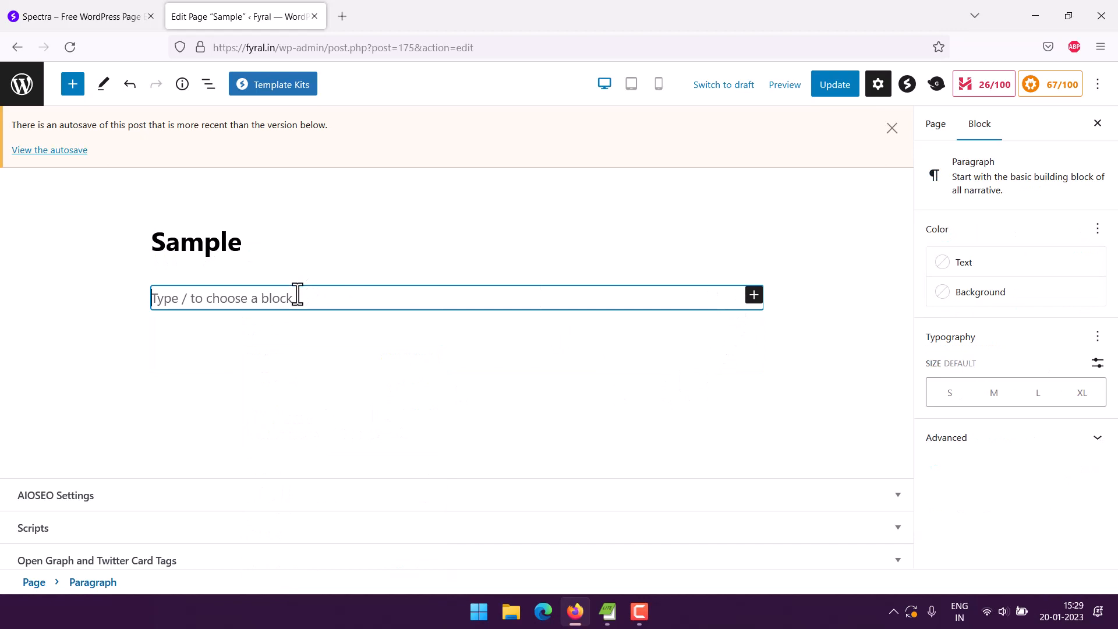
pyautogui.click(891, 128)
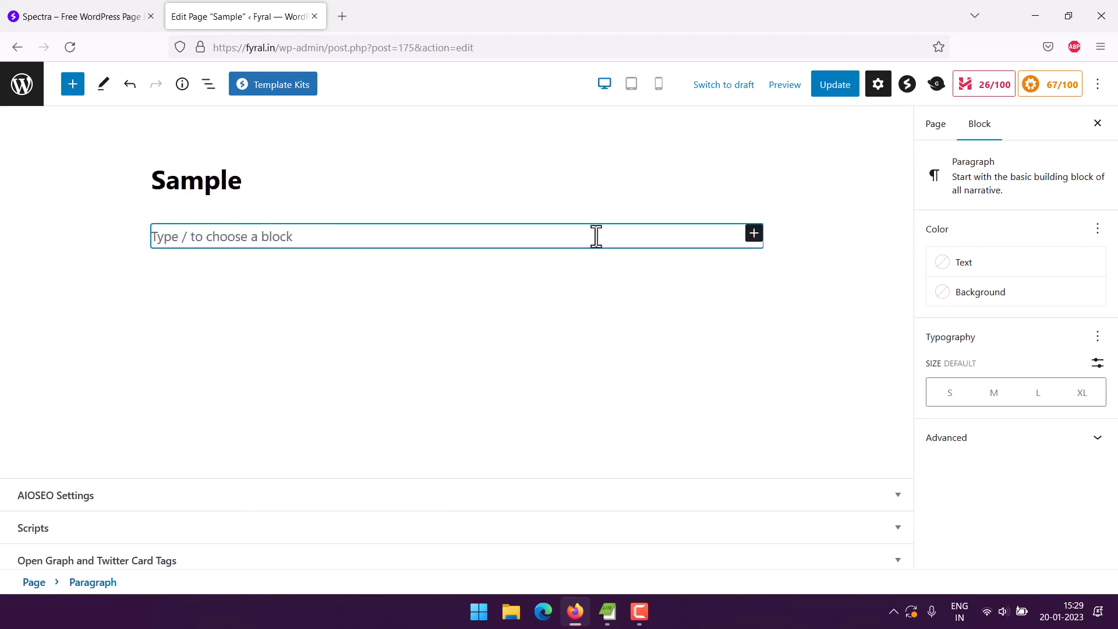
pyautogui.write('/')
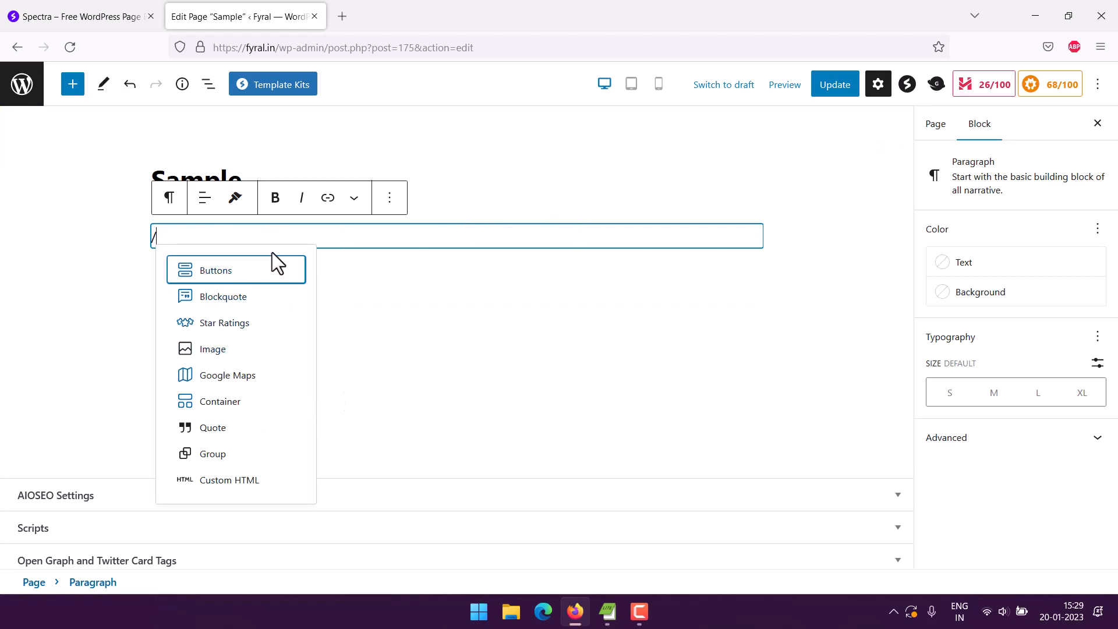
pyautogui.write('Sp')
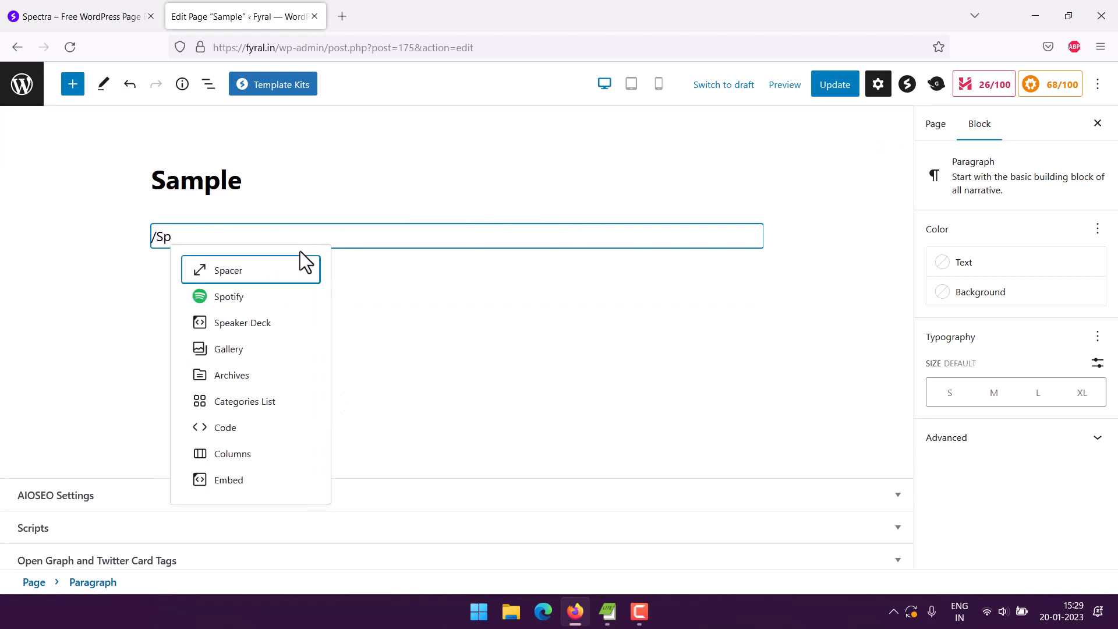
pyautogui.write('ectra')
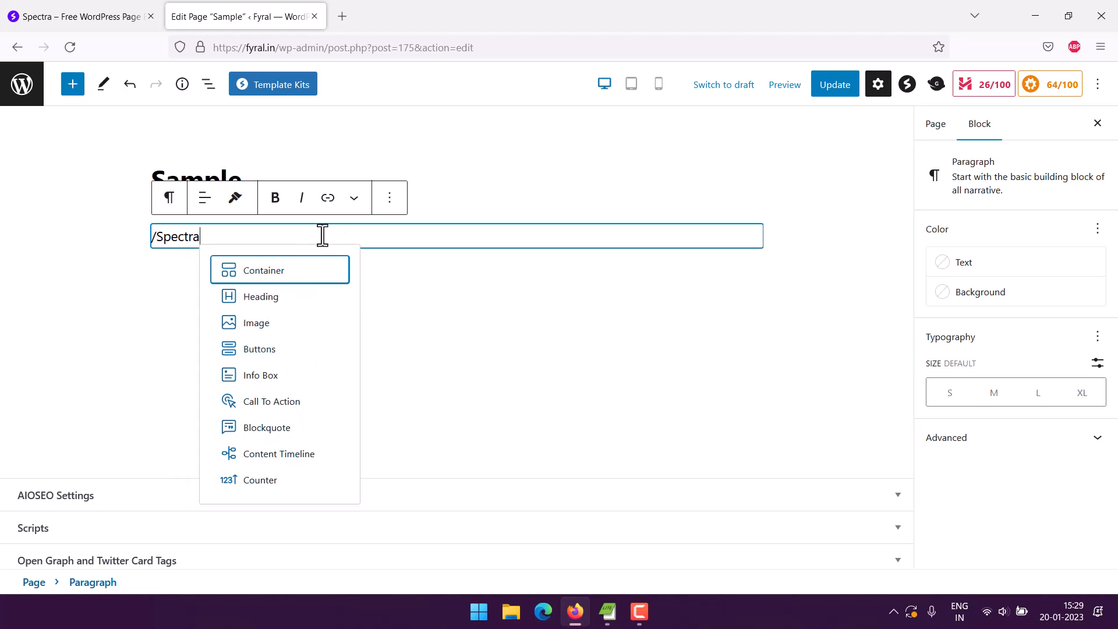
pyautogui.click(226, 223)
pyautogui.moveTo(152, 230); pyautogui.dragTo(220, 237)
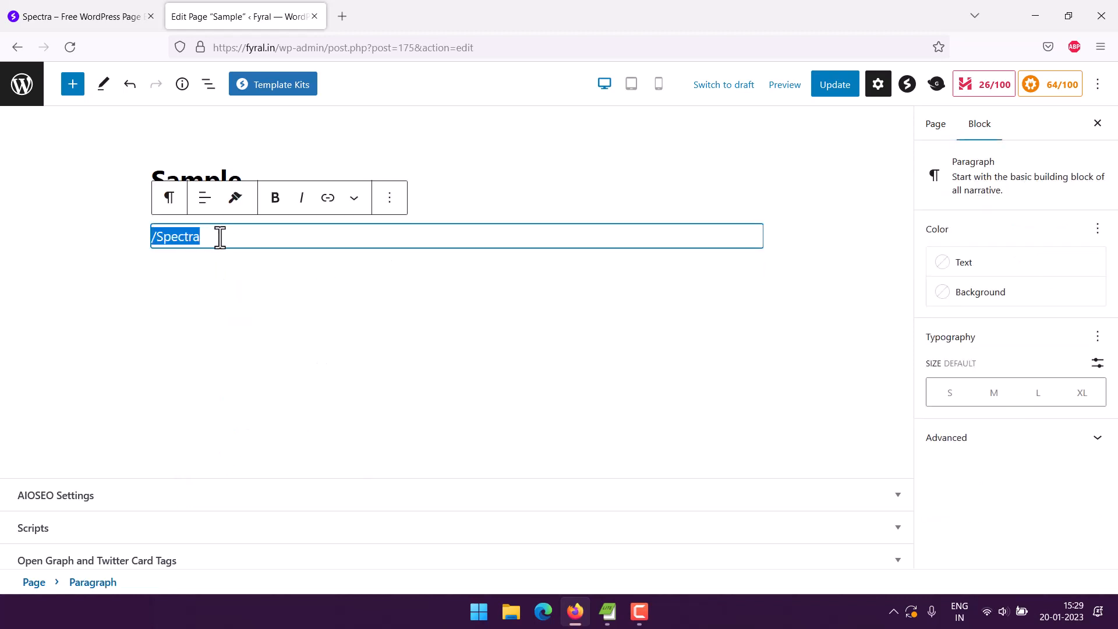
pyautogui.press('BackSpace')
# Insert the Spectra Testimonials block below the page title from the full block library
pyautogui.click(757, 236)
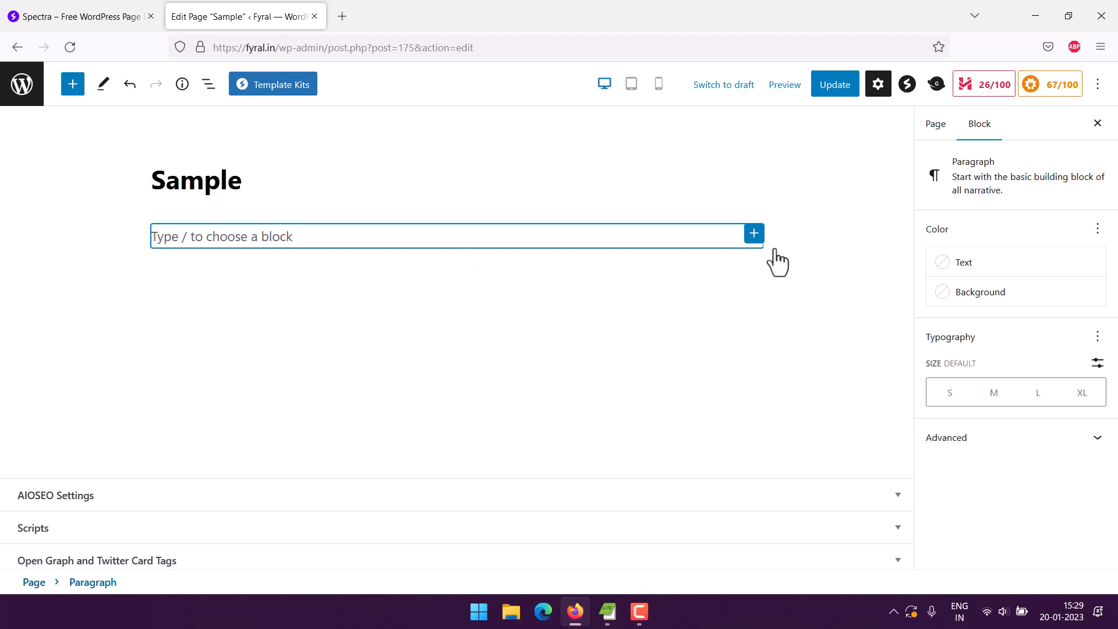
pyautogui.click(840, 475)
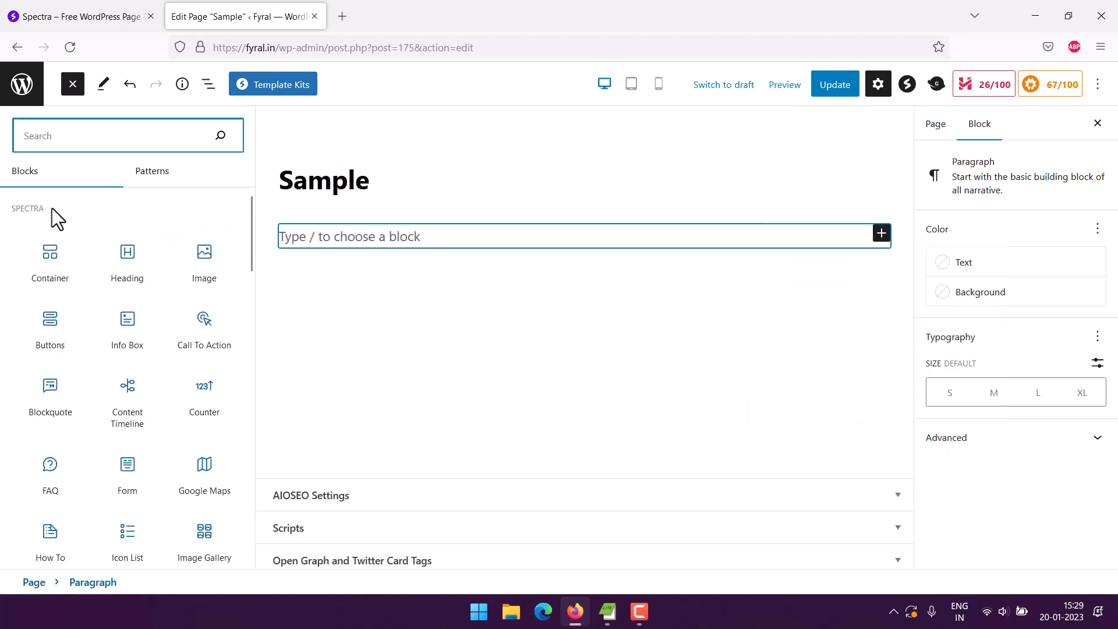
pyautogui.scroll(-2, 154, 315)
pyautogui.scroll(-5, 156, 315)
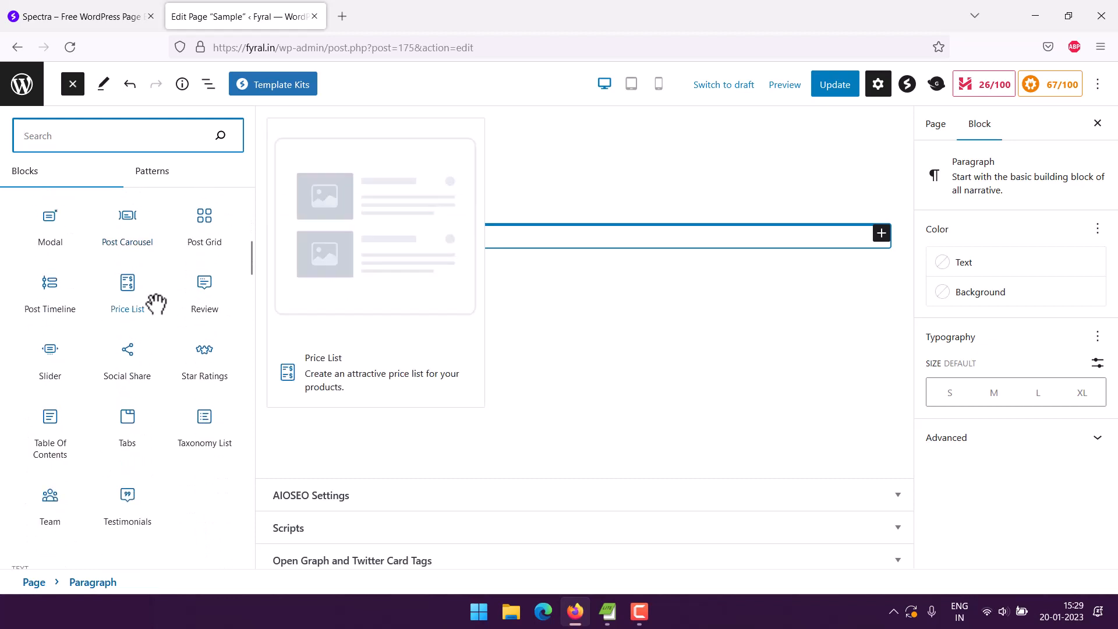
pyautogui.click(126, 513)
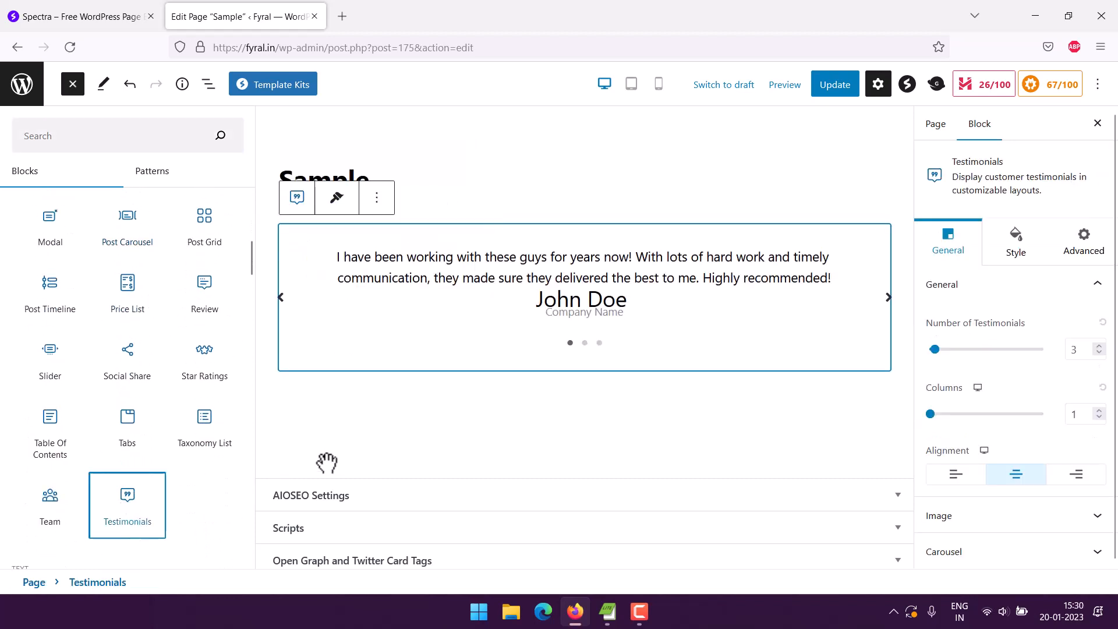
pyautogui.click(386, 452)
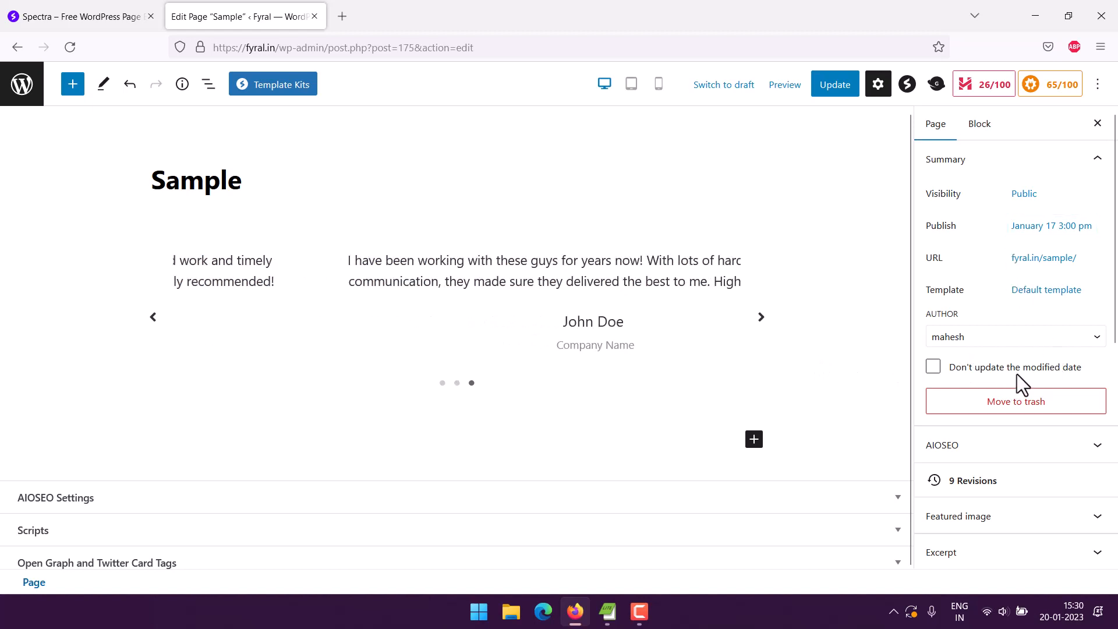
# Set the Testimonials block's number of testimonials to 2
pyautogui.click(441, 280)
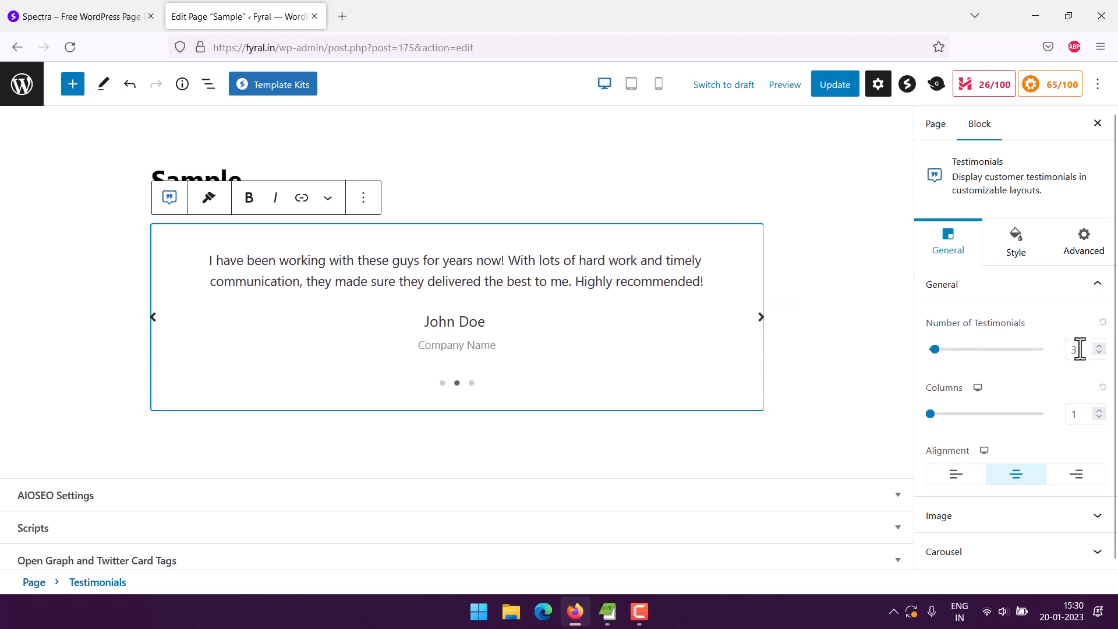
pyautogui.click(1099, 346)
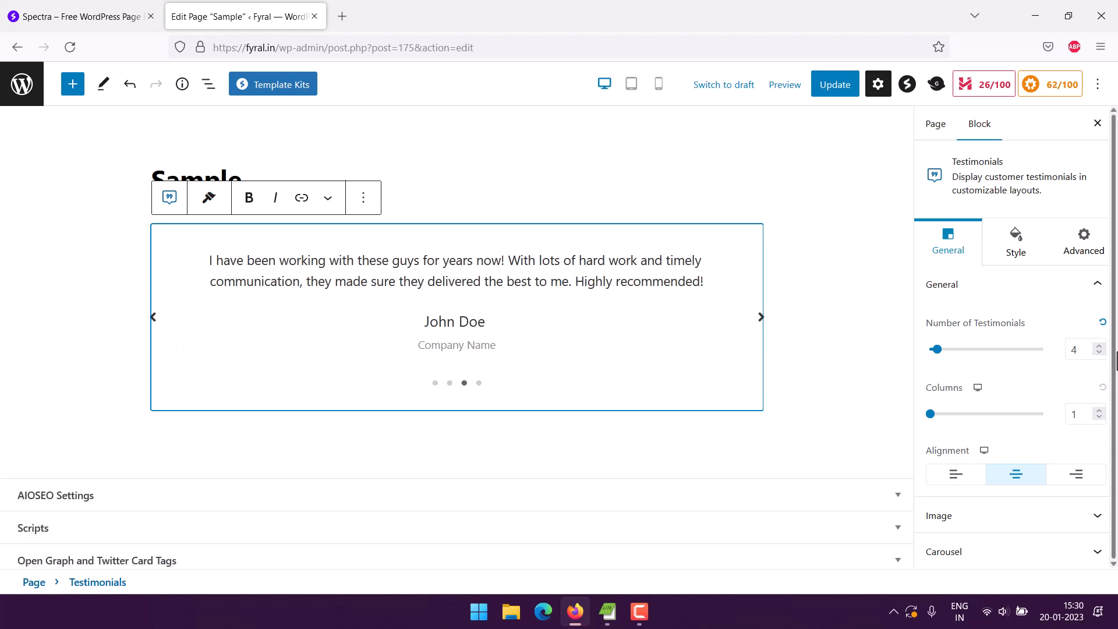
pyautogui.doubleClick(1073, 350)
pyautogui.write('2')
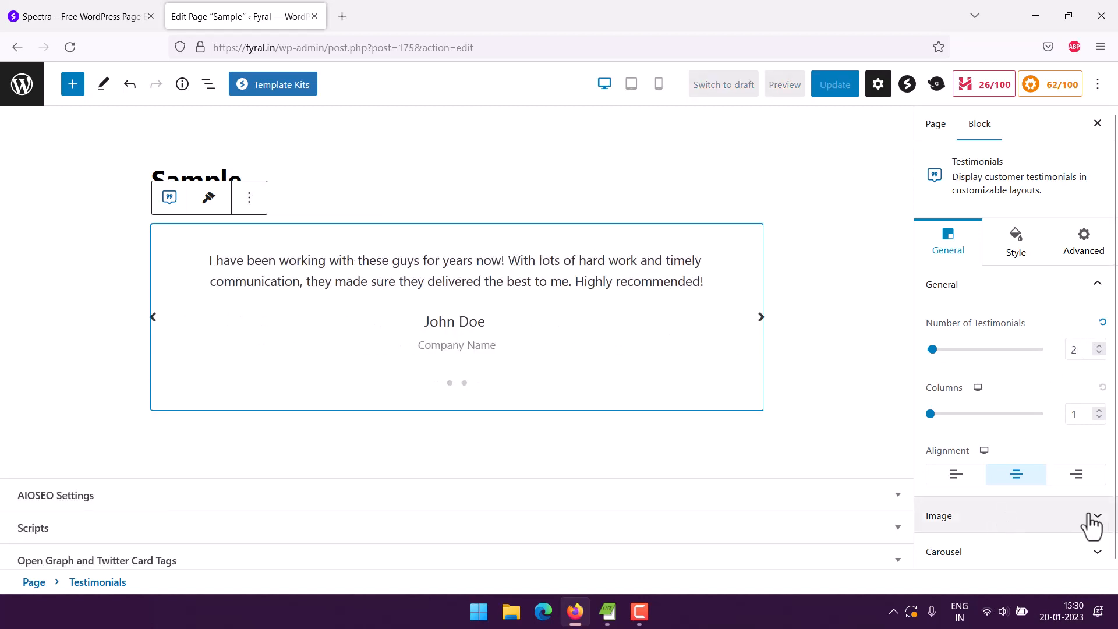
# Review the testimonial image options and set the carousel's Show Arrows & Dots option to Dots
pyautogui.click(1088, 516)
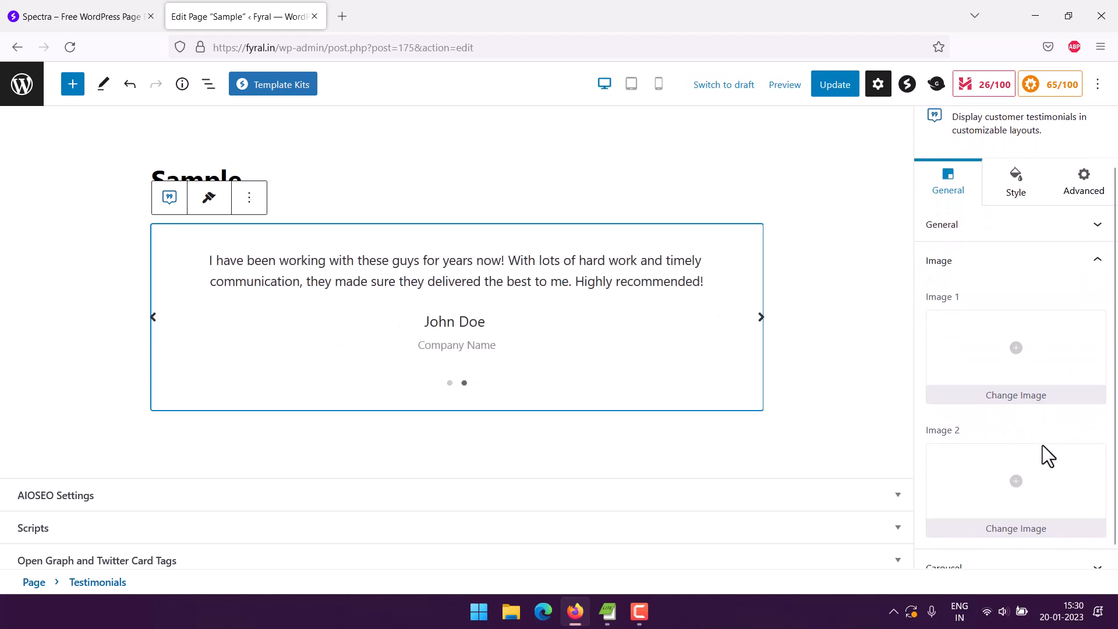
pyautogui.scroll(2, 1043, 452)
pyautogui.click(1099, 324)
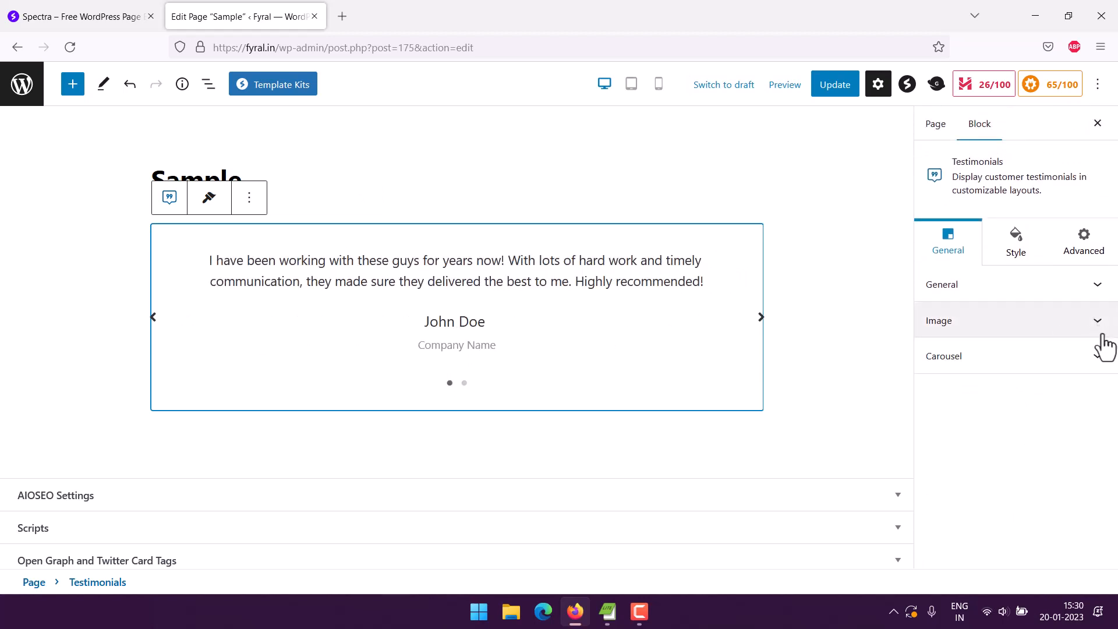
pyautogui.click(1095, 358)
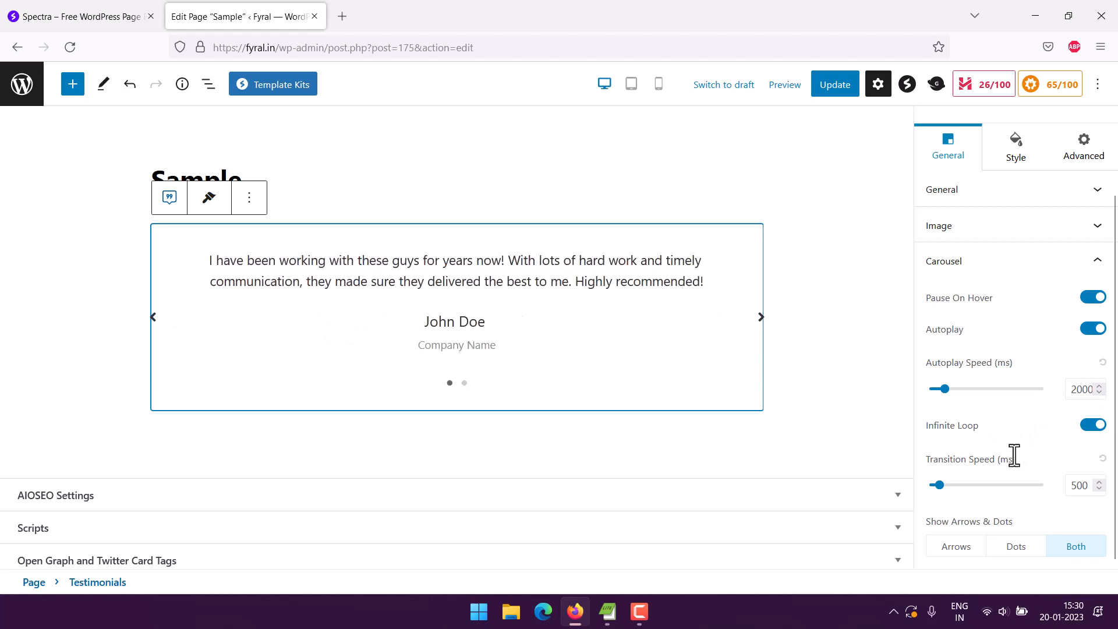
pyautogui.click(964, 548)
pyautogui.click(1022, 553)
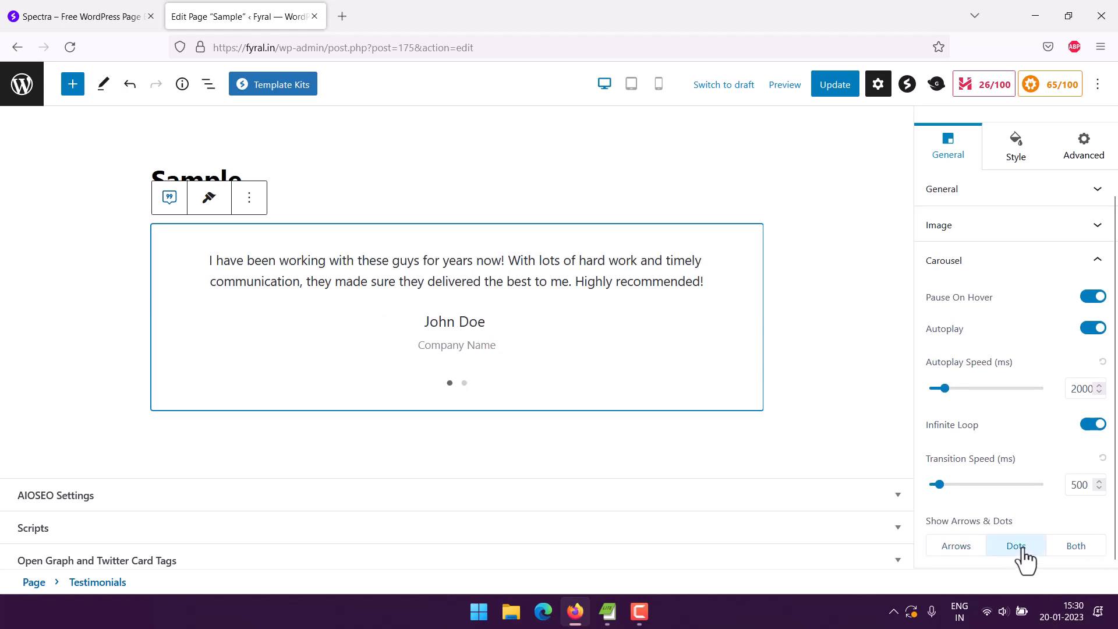
pyautogui.click(972, 548)
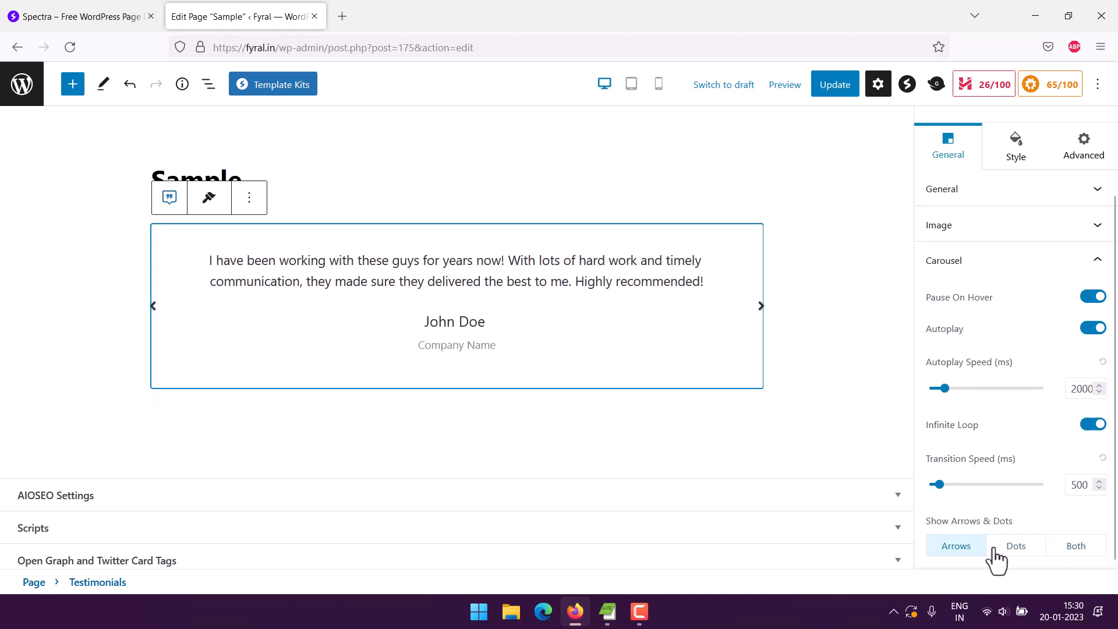
pyautogui.click(1028, 553)
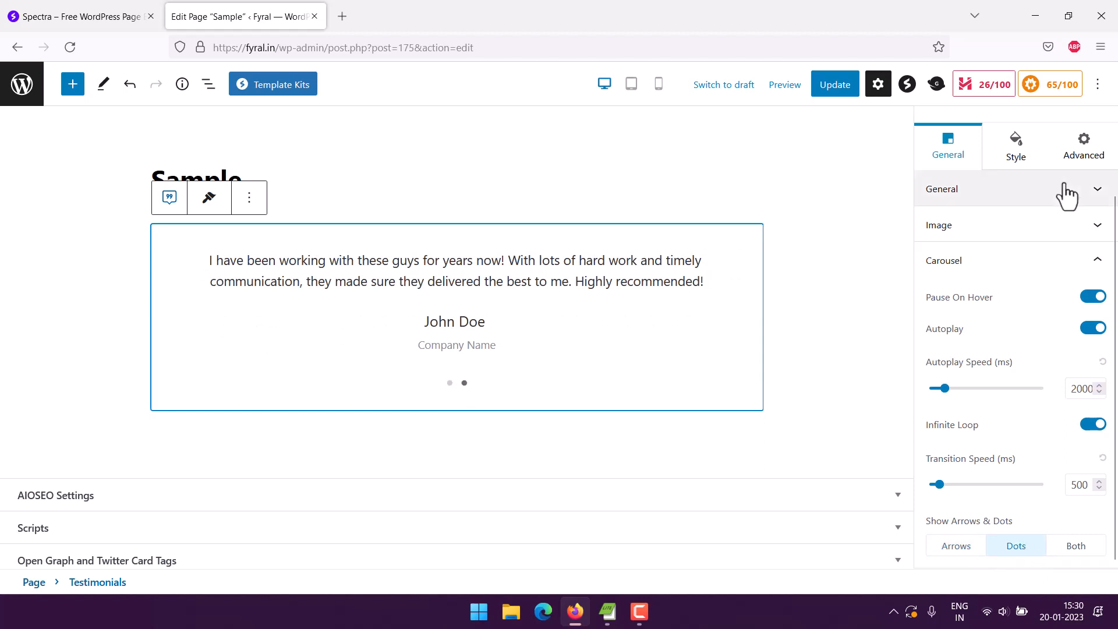
# Review the Testimonials block's name, content and company style options and its advanced options
pyautogui.click(1025, 164)
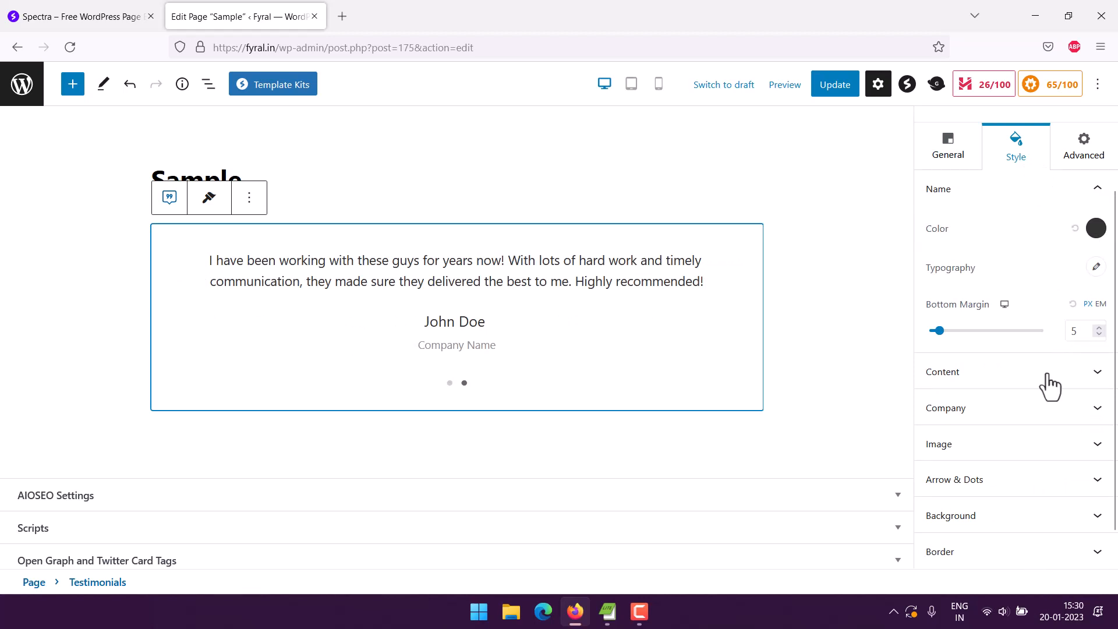
pyautogui.click(1003, 384)
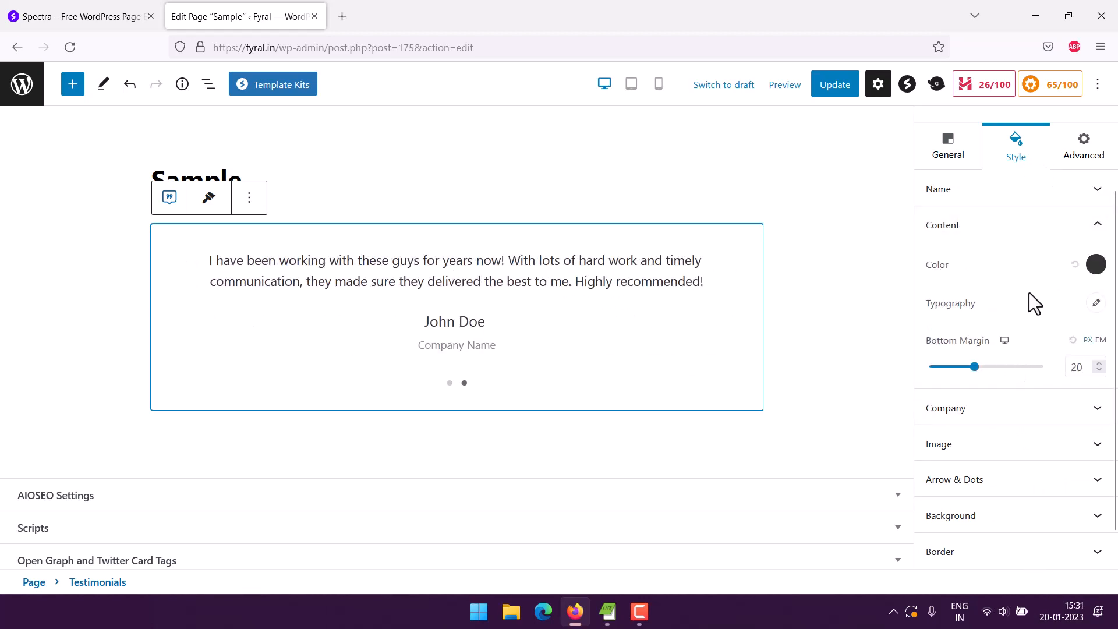
pyautogui.click(1097, 224)
pyautogui.click(1030, 358)
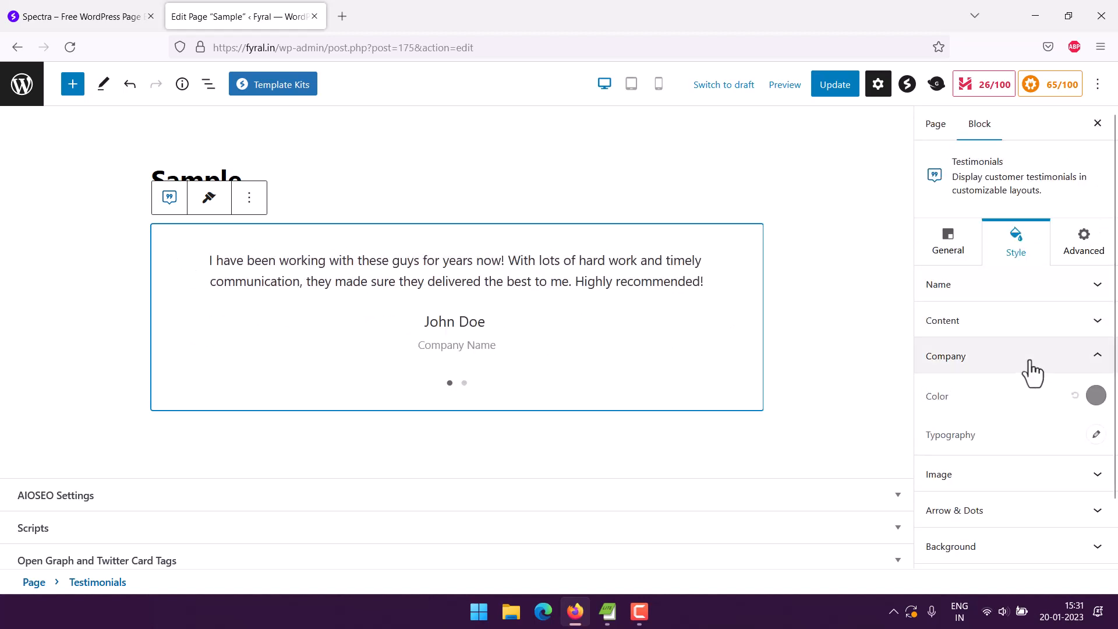
pyautogui.click(1031, 367)
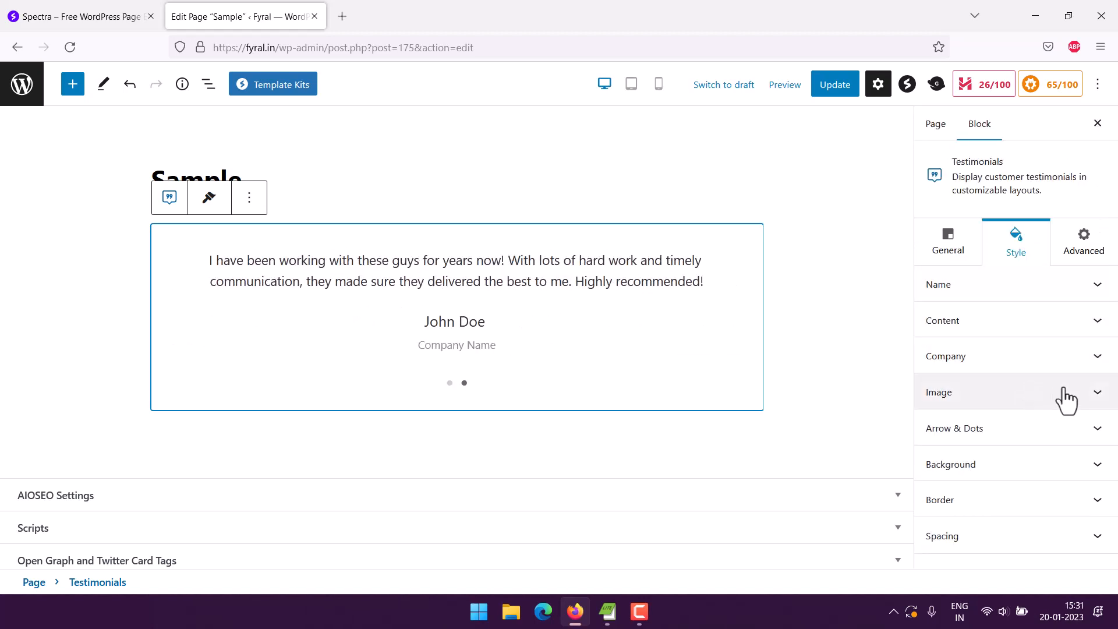
pyautogui.click(1094, 247)
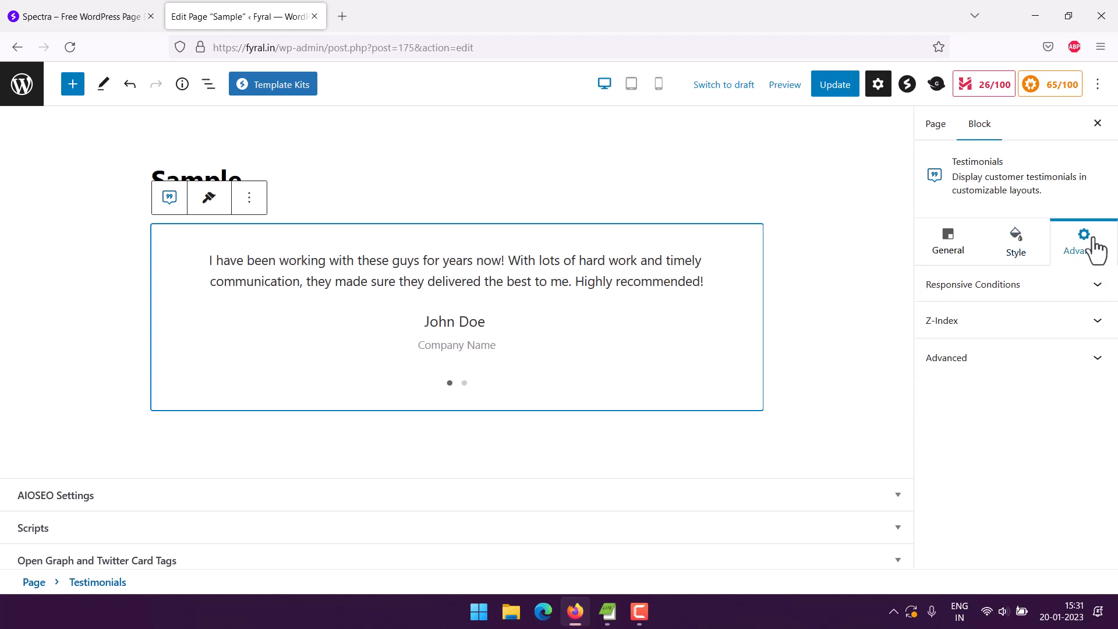
# Return to the Testimonials block's general settings and collapse the Carousel options
pyautogui.click(949, 245)
pyautogui.scroll(-2, 1074, 254)
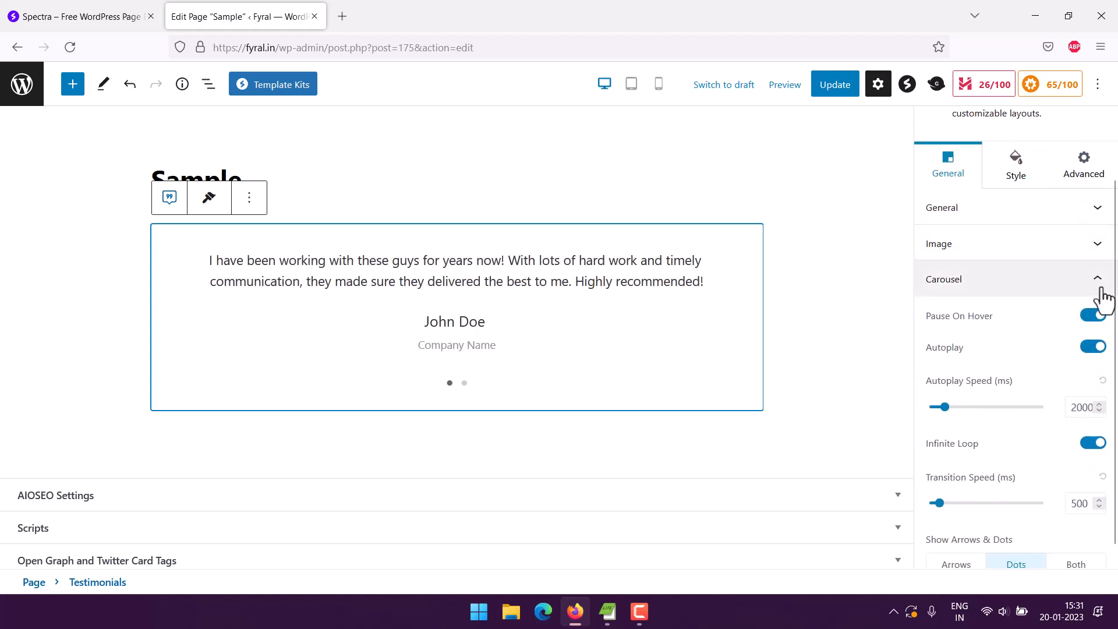
pyautogui.click(1103, 281)
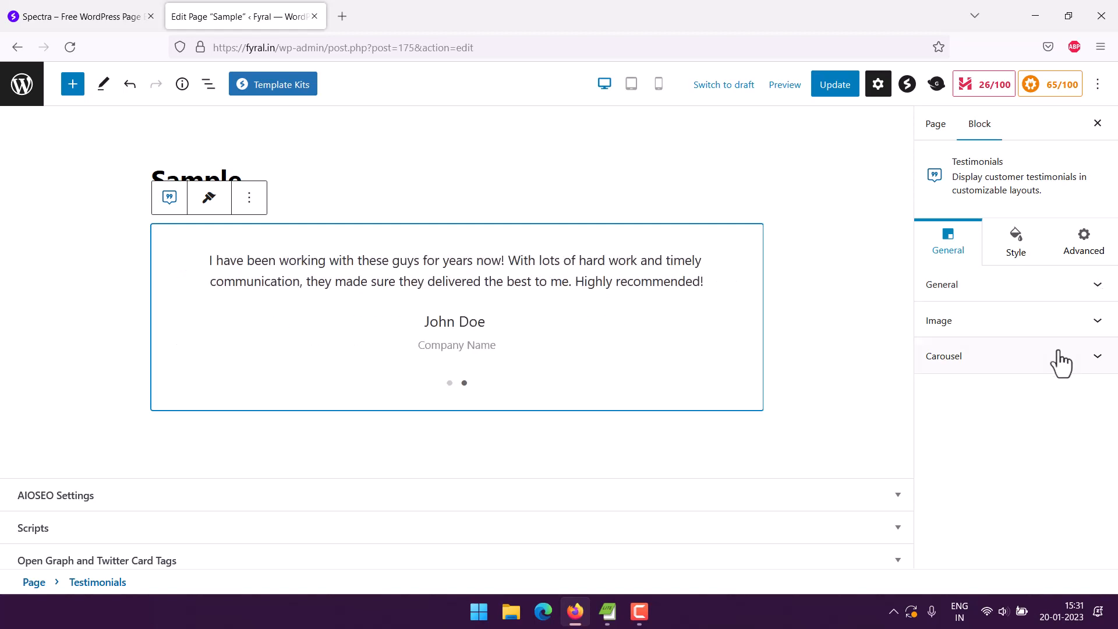
pyautogui.click(268, 277)
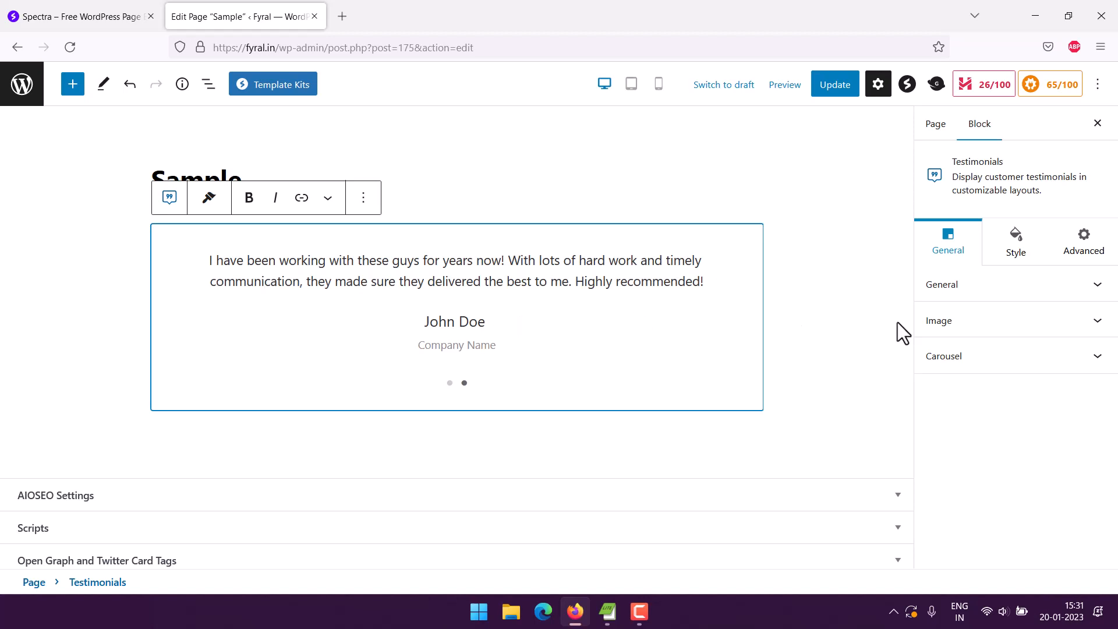
# Update the Sample page with its testimonials carousel and open the published page in a new browser tab
pyautogui.click(843, 278)
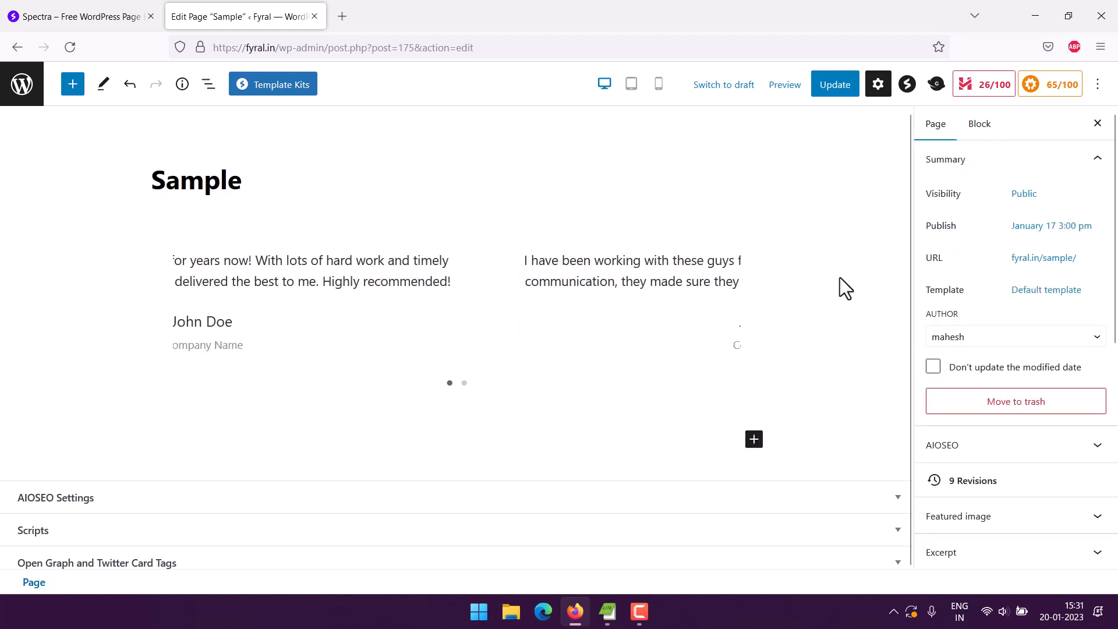
pyautogui.click(837, 87)
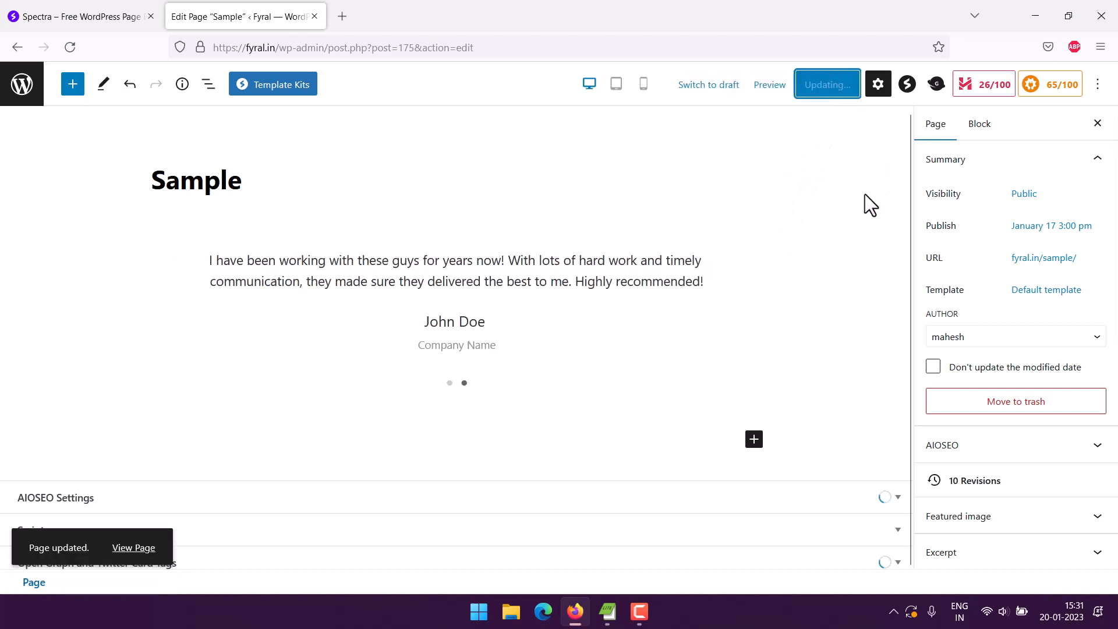
pyautogui.rightClick(144, 547)
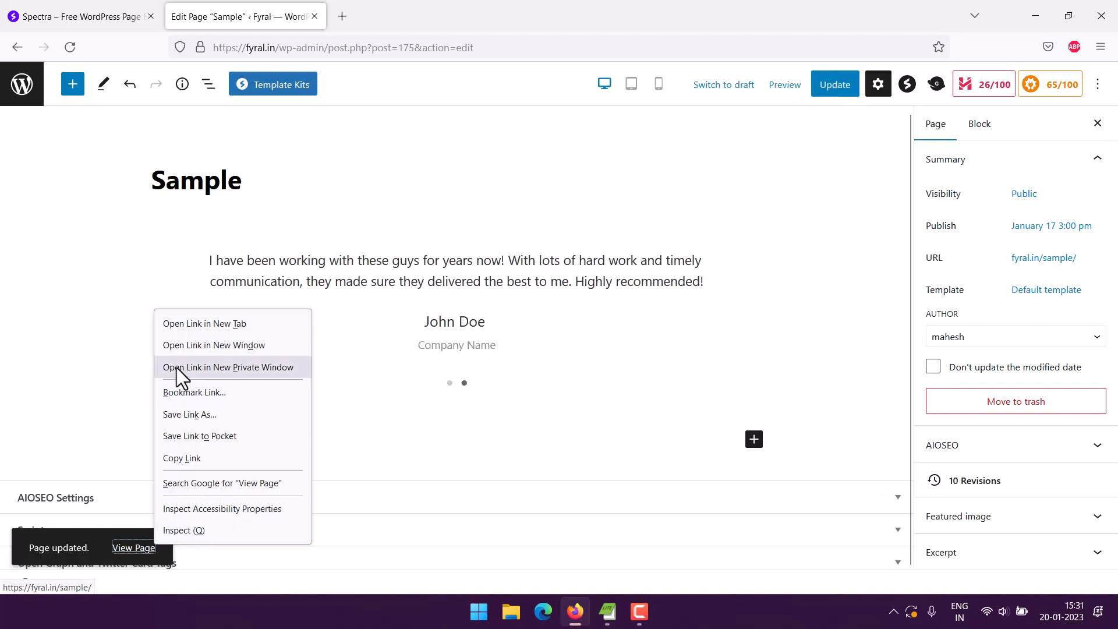
pyautogui.click(178, 322)
pyautogui.click(366, 13)
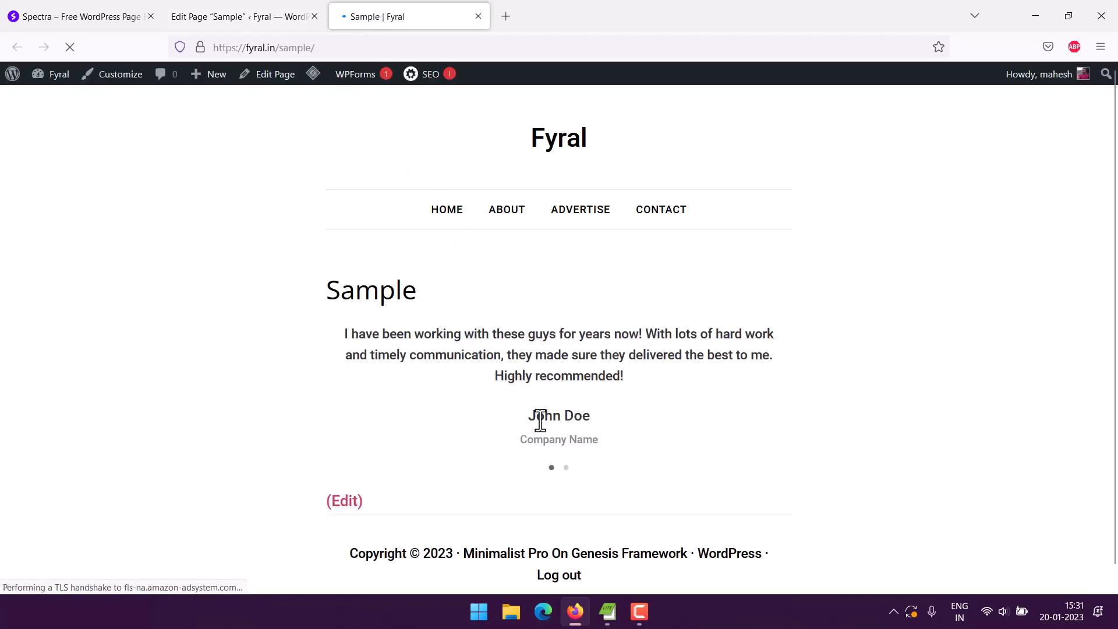
# Test the published testimonials carousel by switching slides with its dots, and close the page's browser tab
pyautogui.click(566, 468)
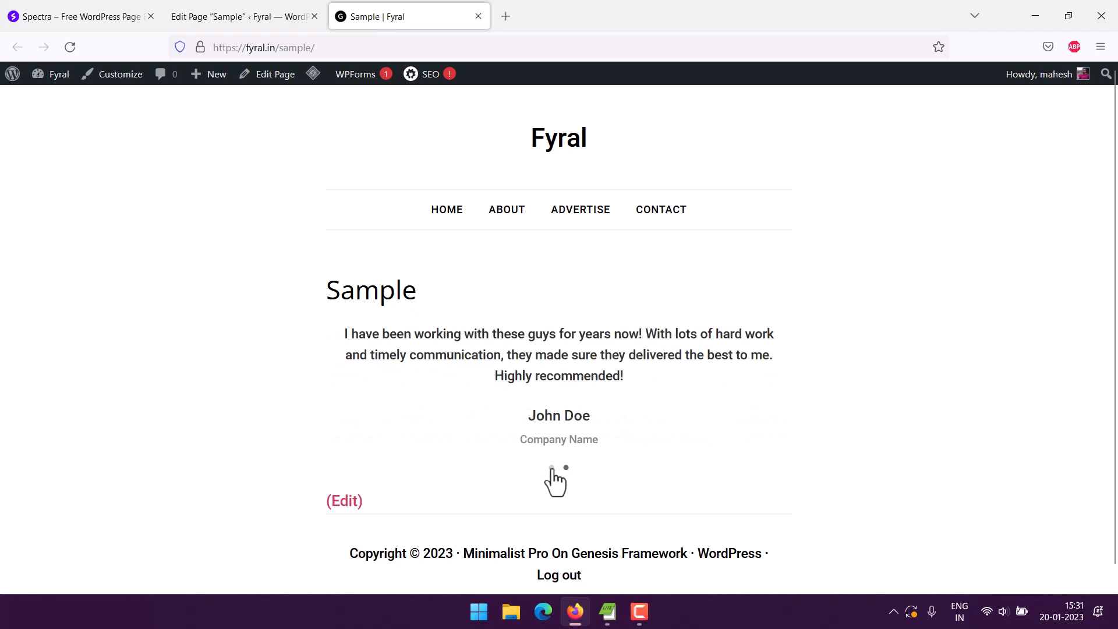
pyautogui.click(553, 469)
pyautogui.click(565, 467)
pyautogui.moveTo(345, 328); pyautogui.dragTo(583, 373)
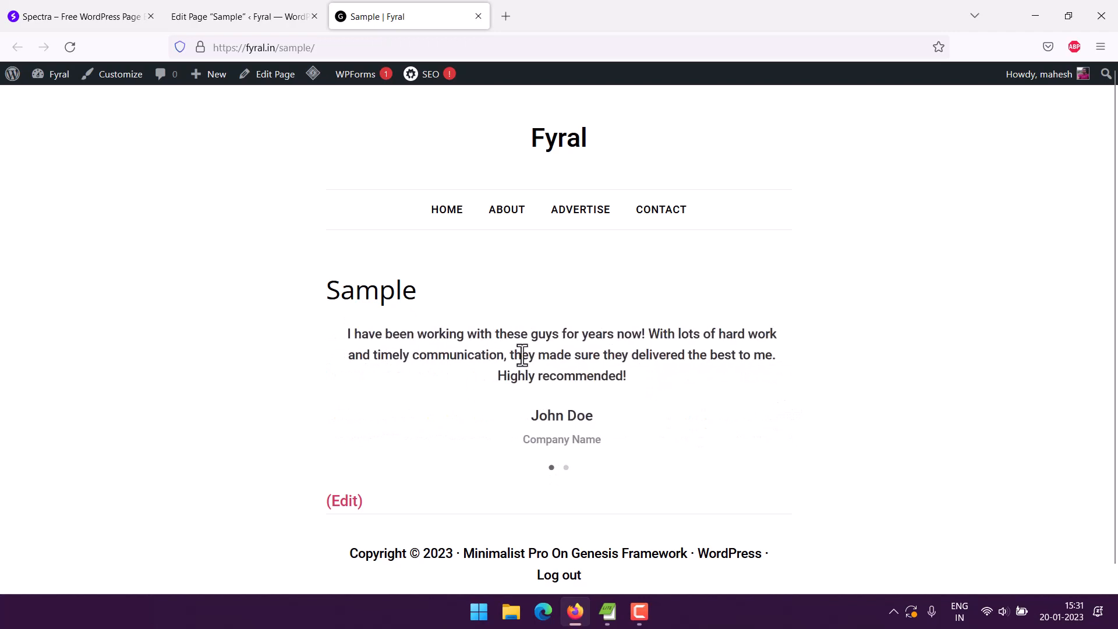
pyautogui.moveTo(485, 334); pyautogui.dragTo(512, 388)
pyautogui.click(538, 396)
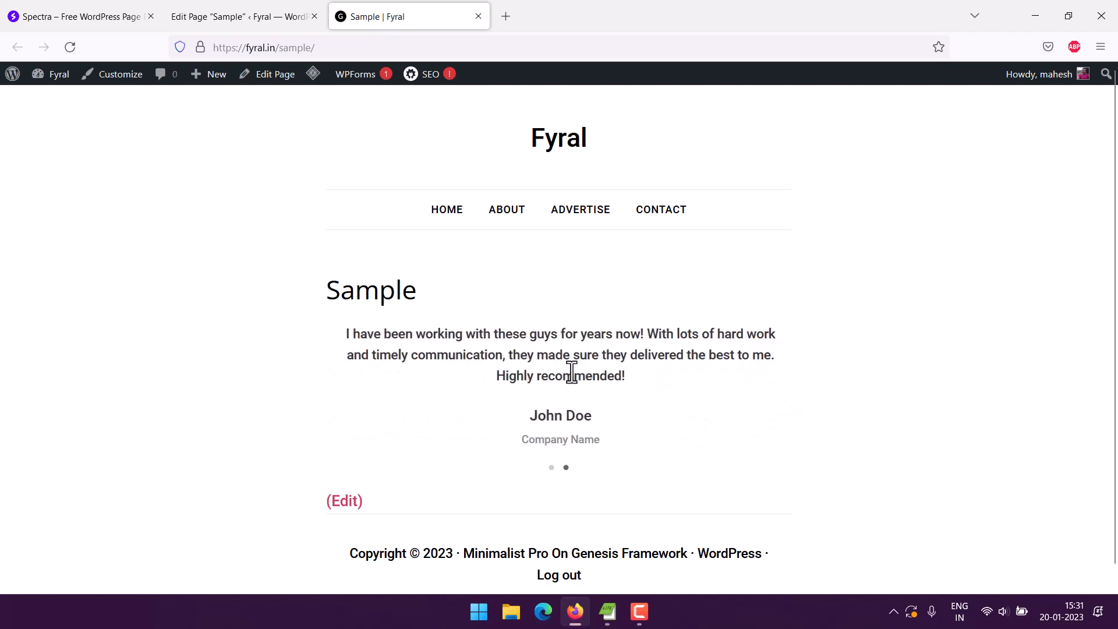
pyautogui.click(481, 16)
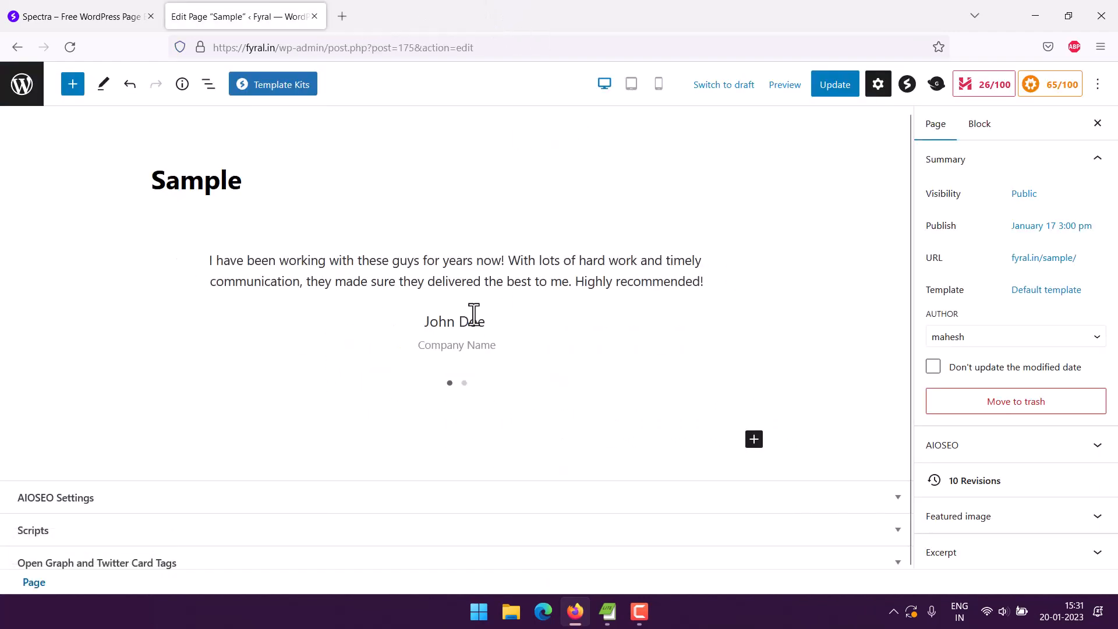
# Set the Font Family of the Testimonials block's Name typography to Iceberg
pyautogui.click(481, 262)
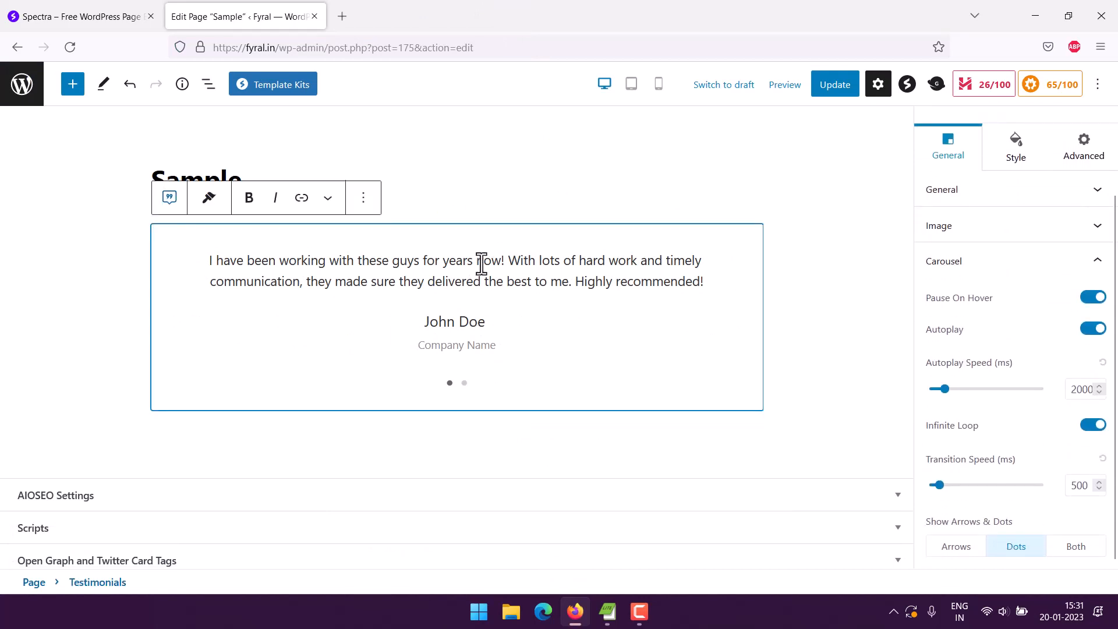
pyautogui.click(1020, 164)
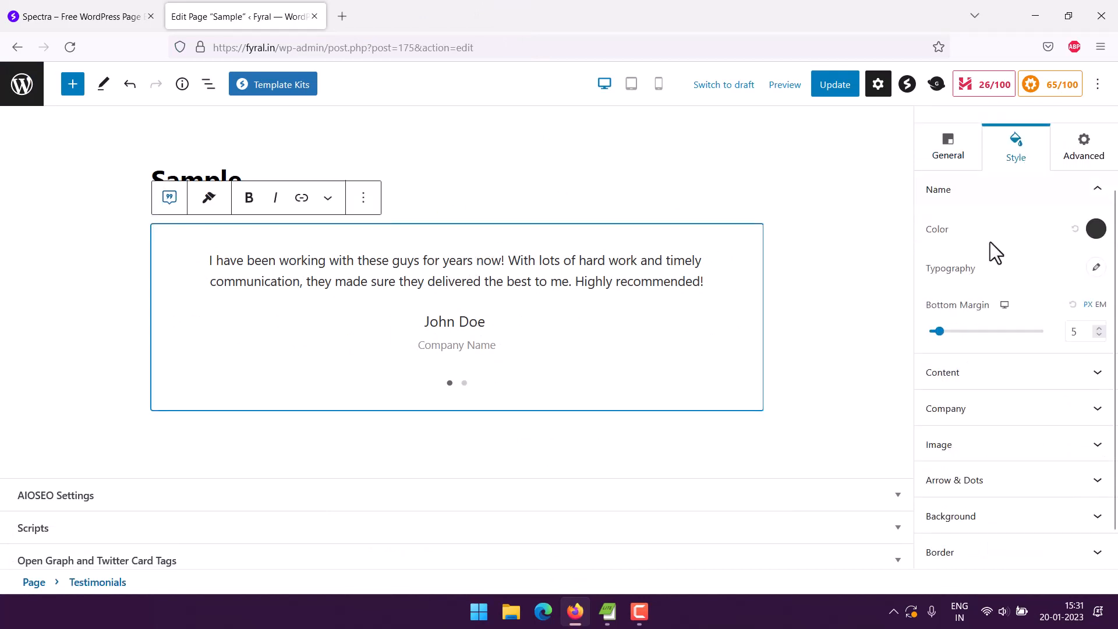
pyautogui.click(1096, 267)
pyautogui.click(1048, 316)
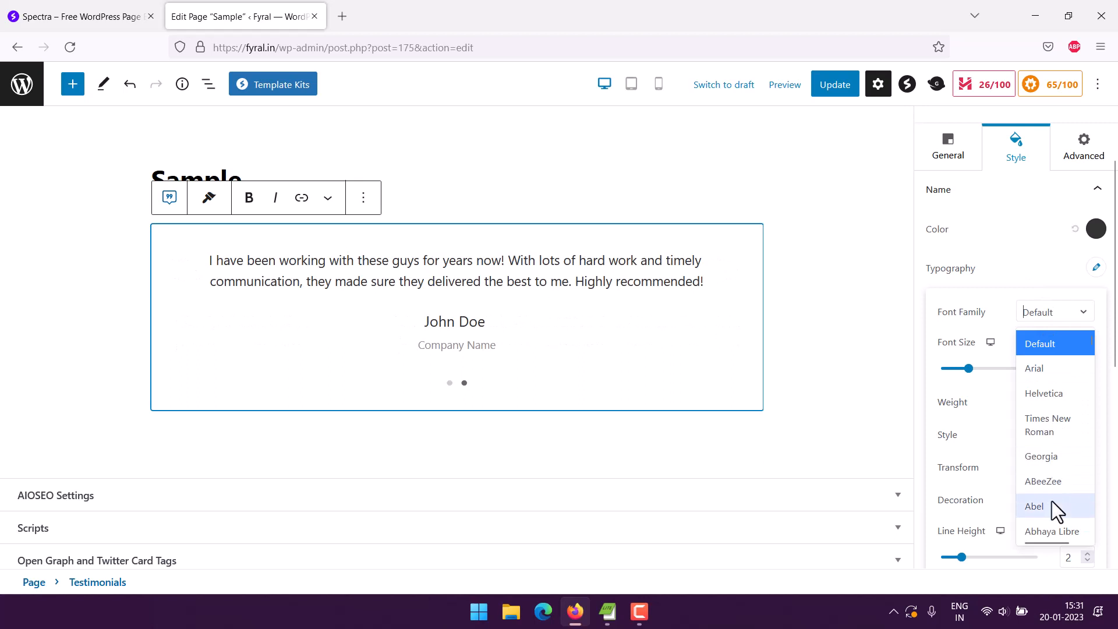
pyautogui.scroll(-20, 1078, 442)
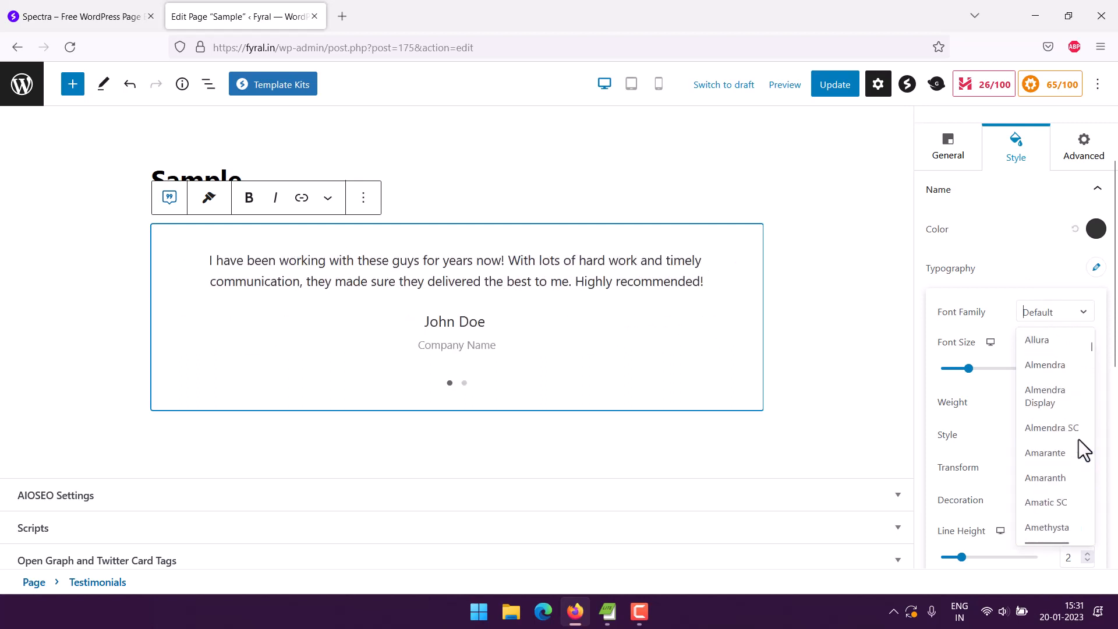
pyautogui.scroll(-3, 1079, 436)
pyautogui.scroll(-8, 1078, 434)
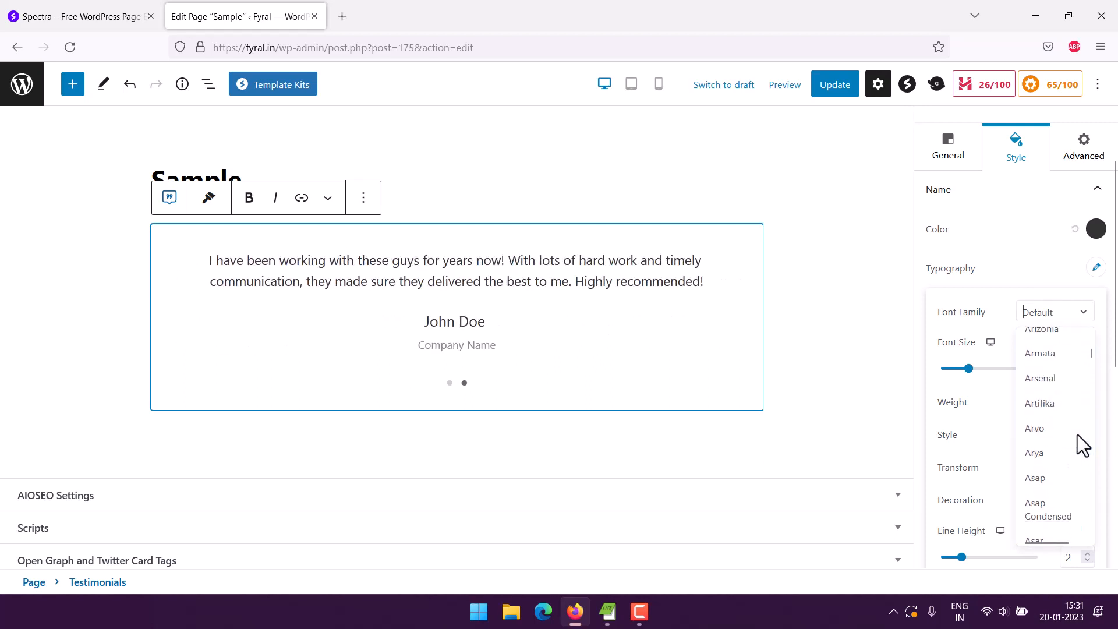
pyautogui.scroll(-15, 1077, 434)
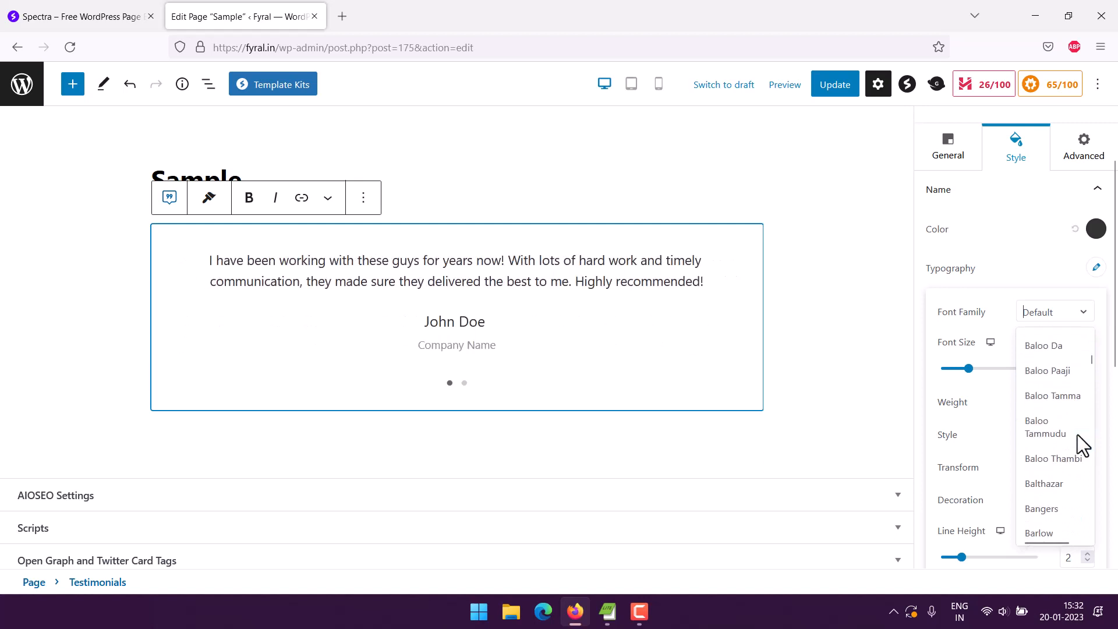
pyautogui.scroll(-8, 1078, 434)
pyautogui.scroll(-20, 1078, 431)
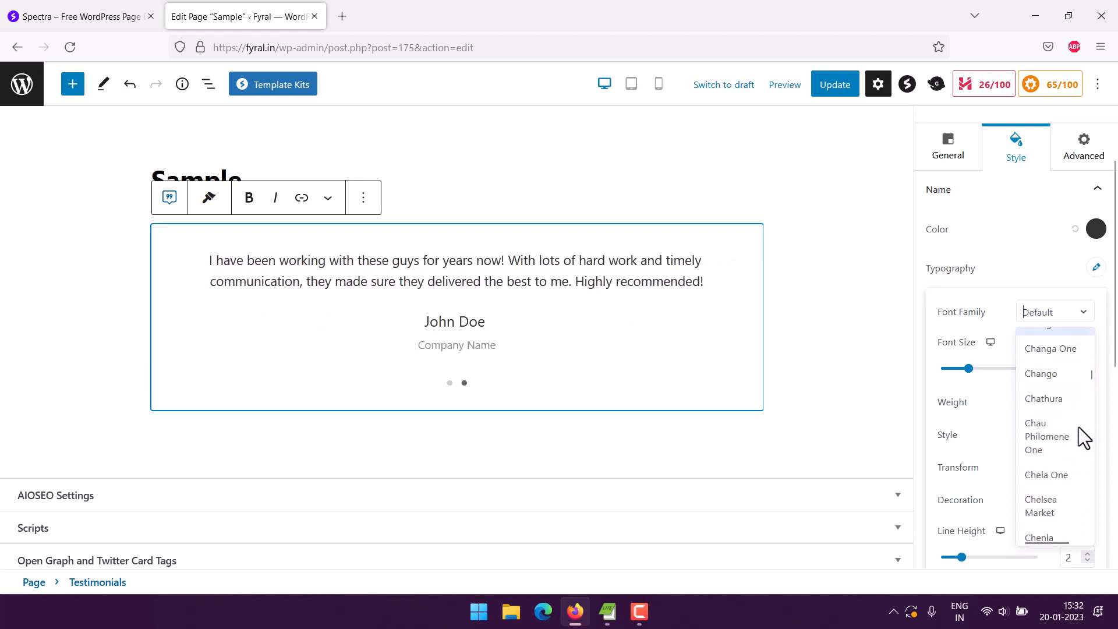
pyautogui.scroll(-20, 1079, 434)
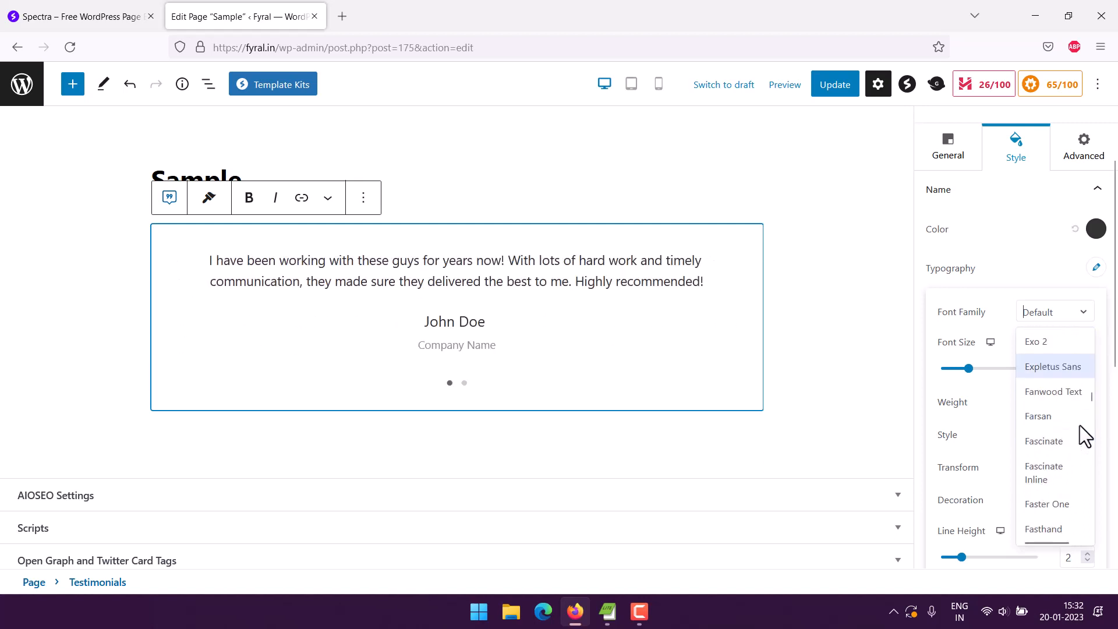
pyautogui.scroll(-20, 1081, 425)
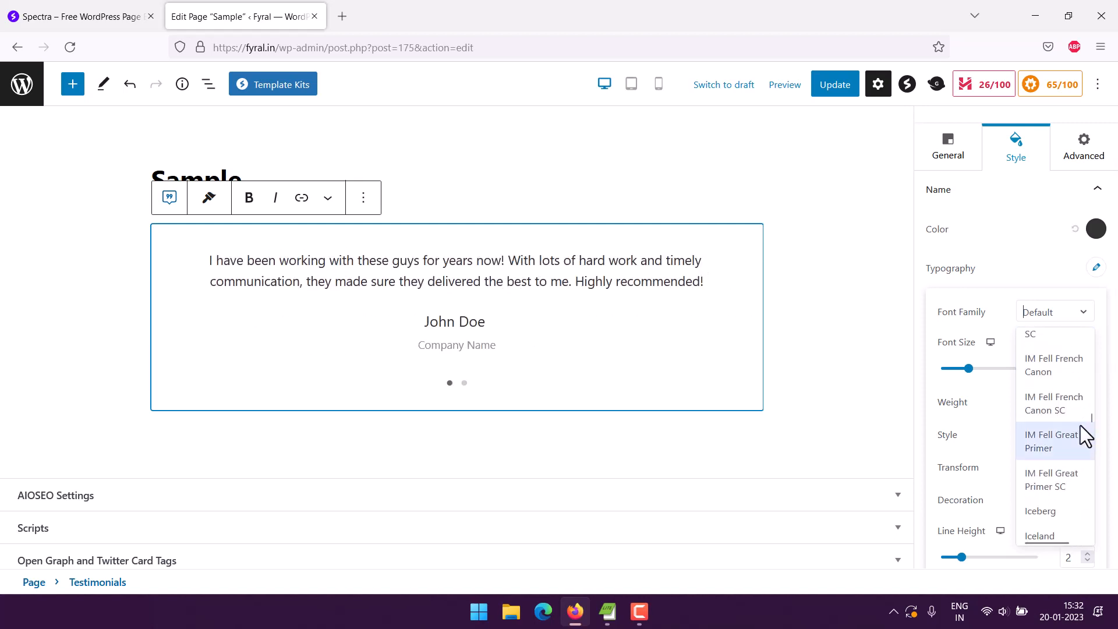
pyautogui.scroll(-5, 1081, 425)
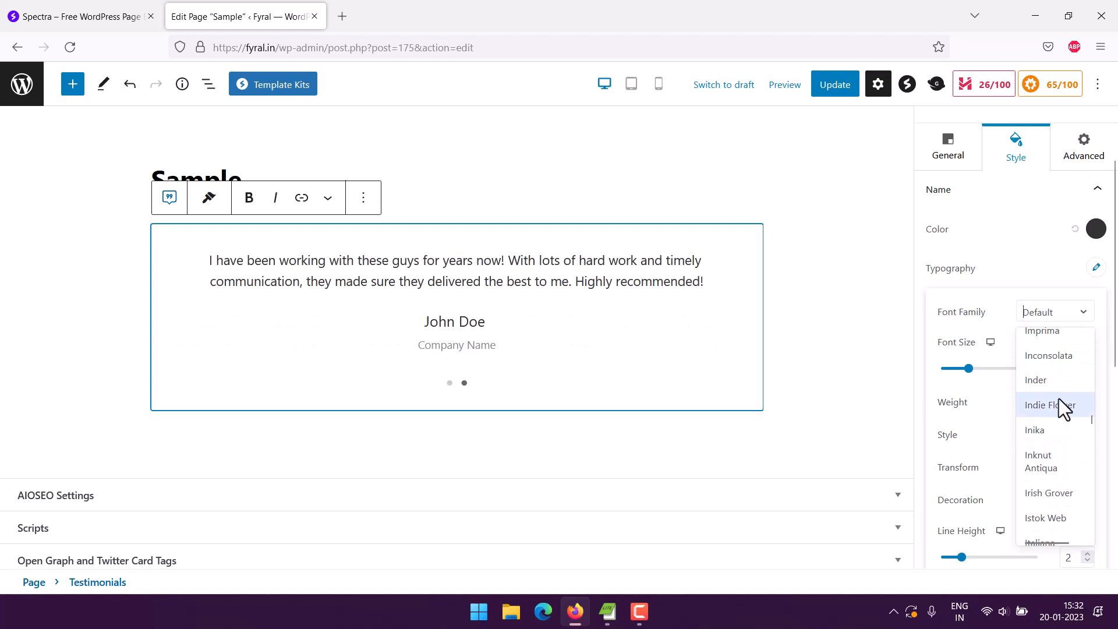
pyautogui.scroll(-1, 1081, 460)
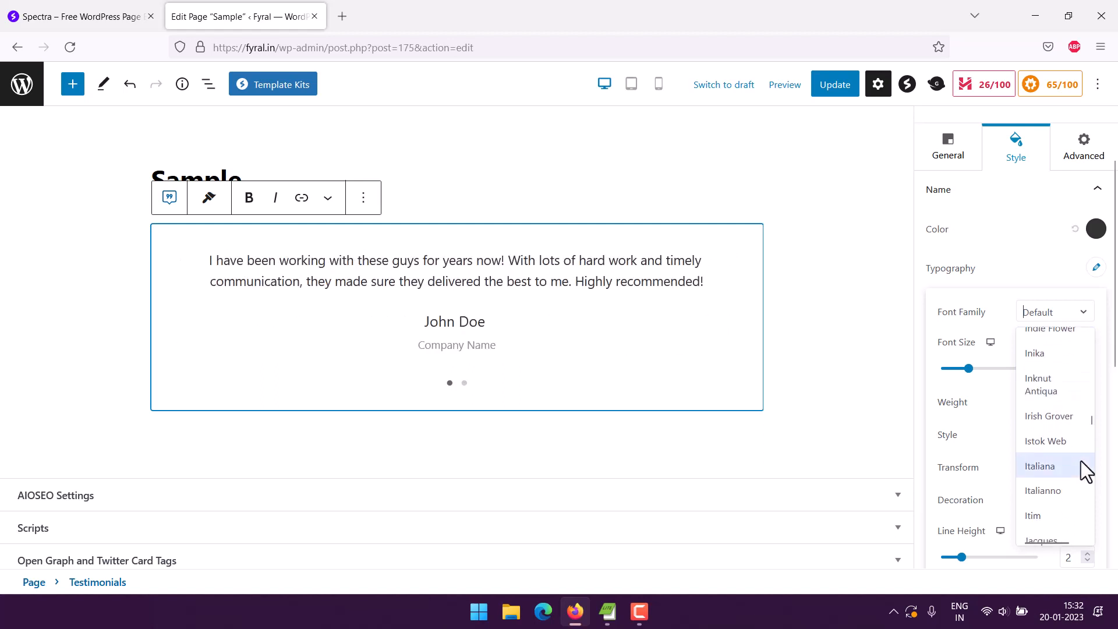
pyautogui.scroll(3, 1082, 459)
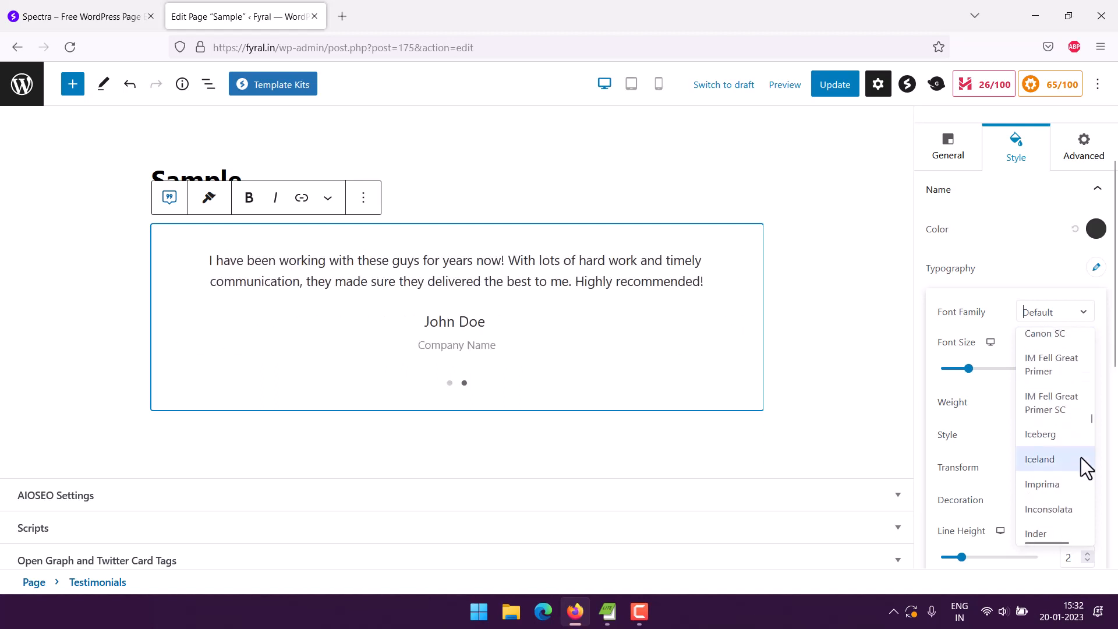
pyautogui.click(1067, 435)
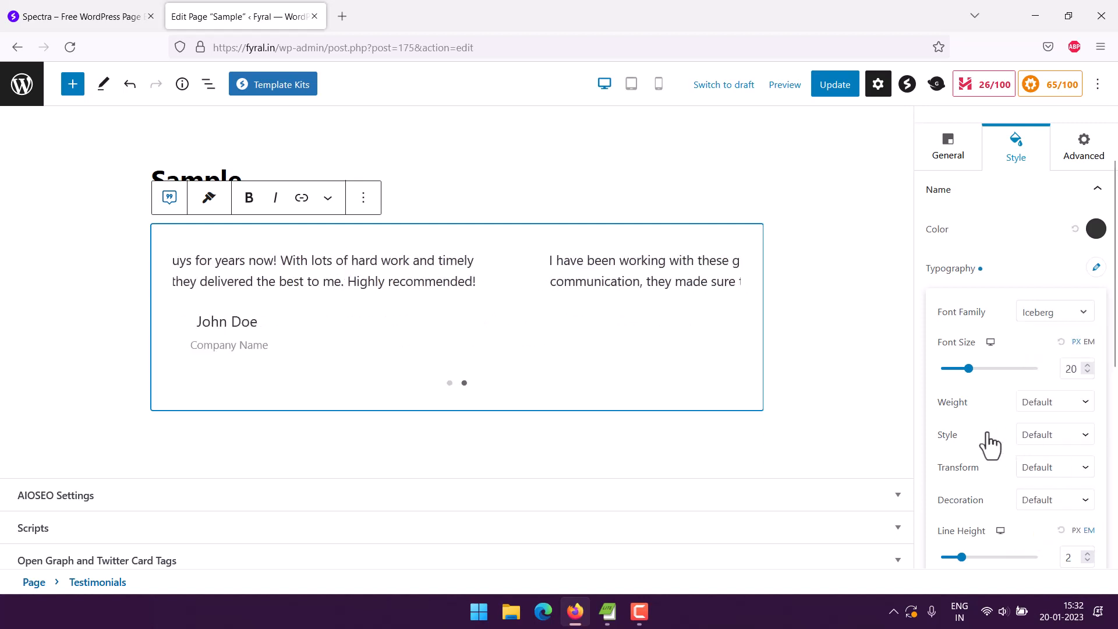
# Deselect the Testimonials block and update the Sample page to save the font change
pyautogui.click(889, 275)
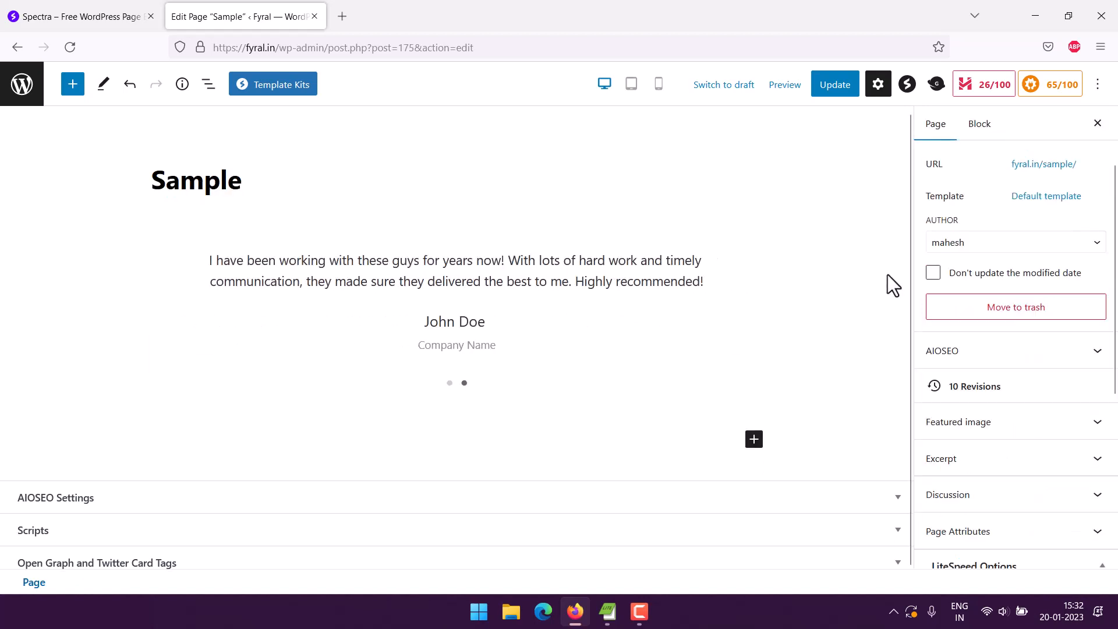
pyautogui.click(836, 80)
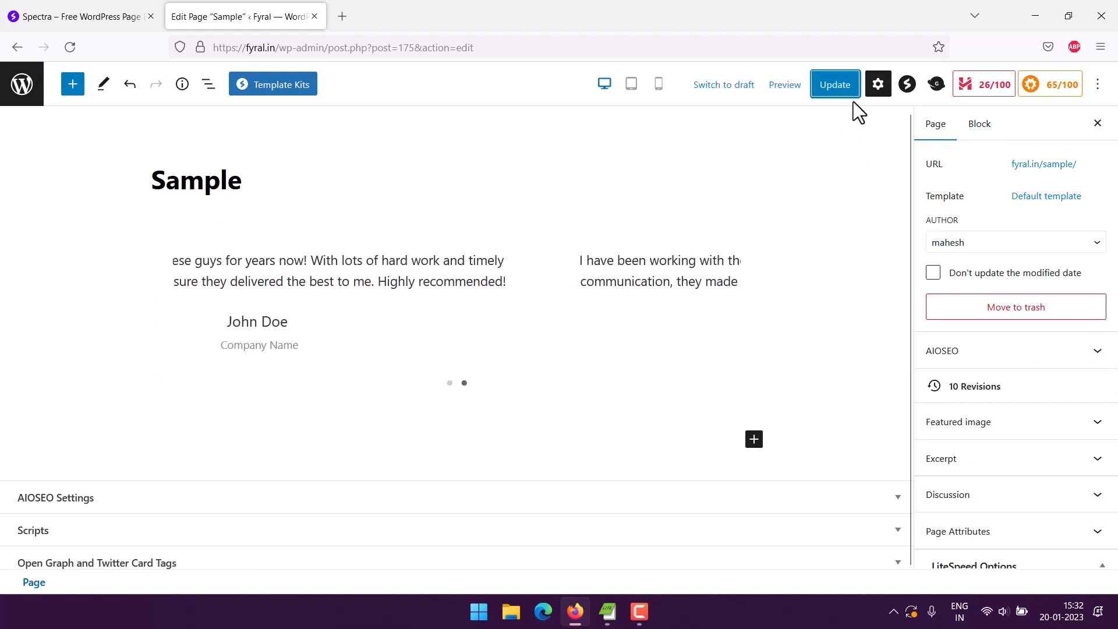
pyautogui.click(836, 86)
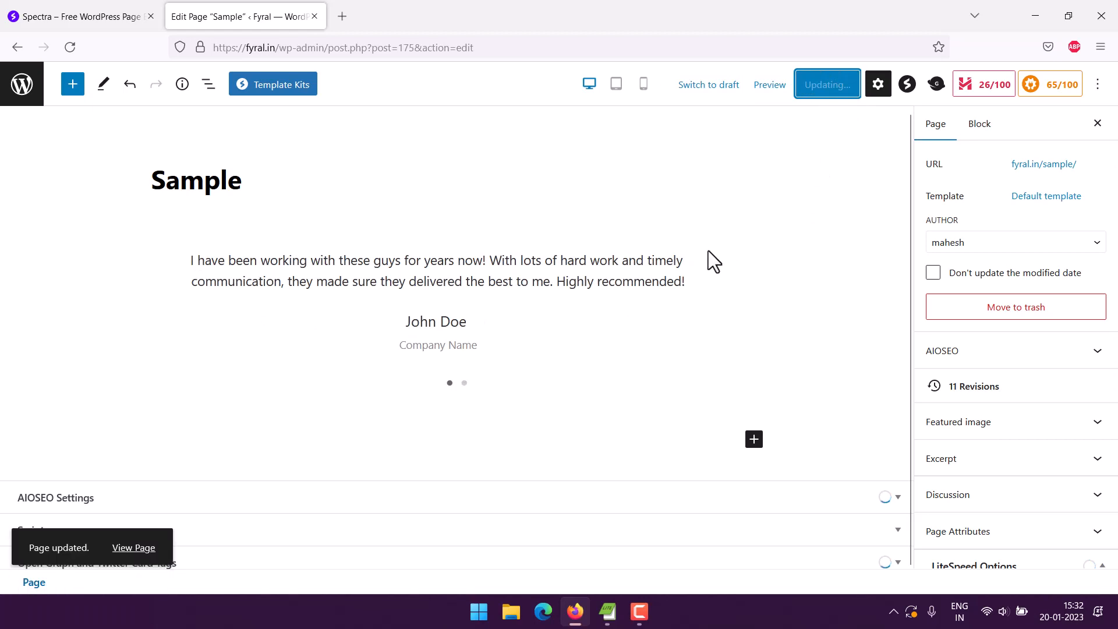
# Check the testimonial name's font on the published Sample page in a new browser tab, and return to the page editor
pyautogui.rightClick(149, 547)
pyautogui.click(179, 327)
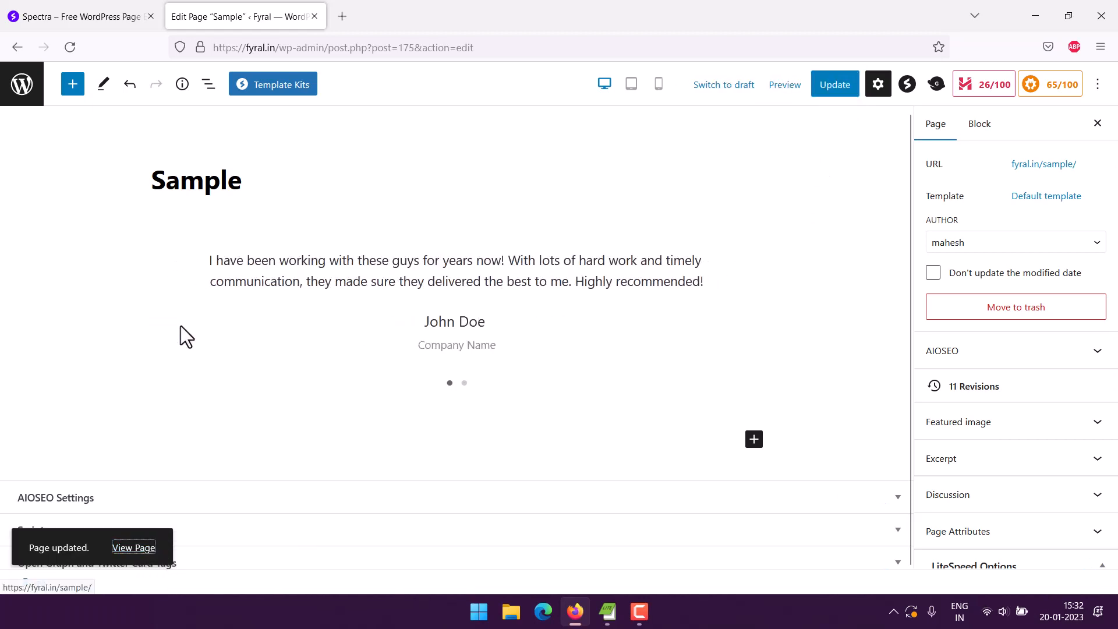
pyautogui.click(392, 22)
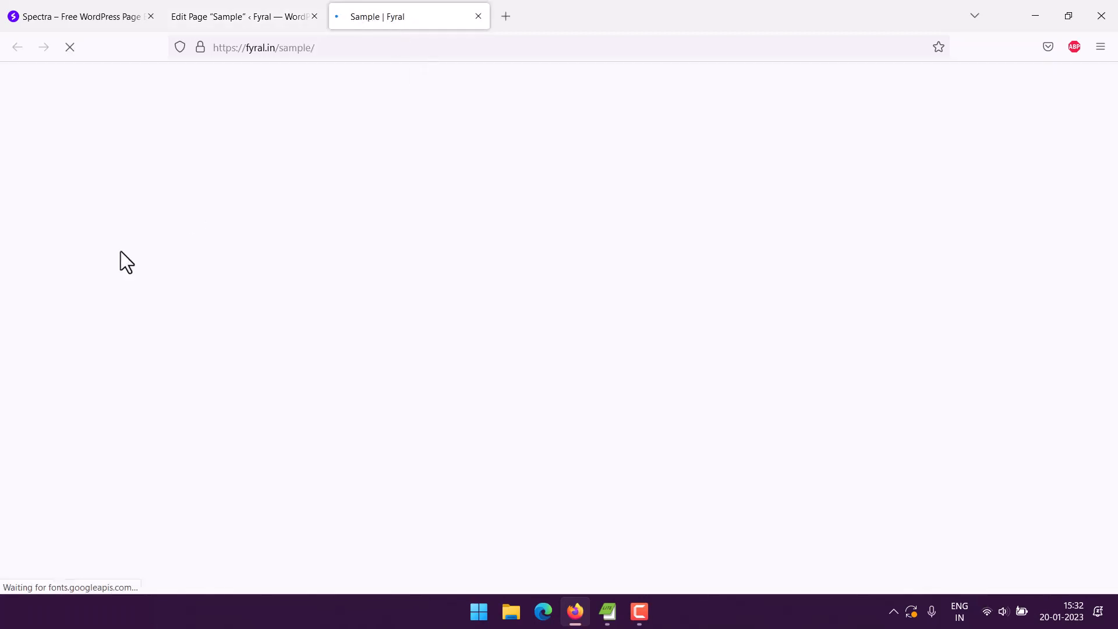
pyautogui.moveTo(358, 333); pyautogui.dragTo(669, 362)
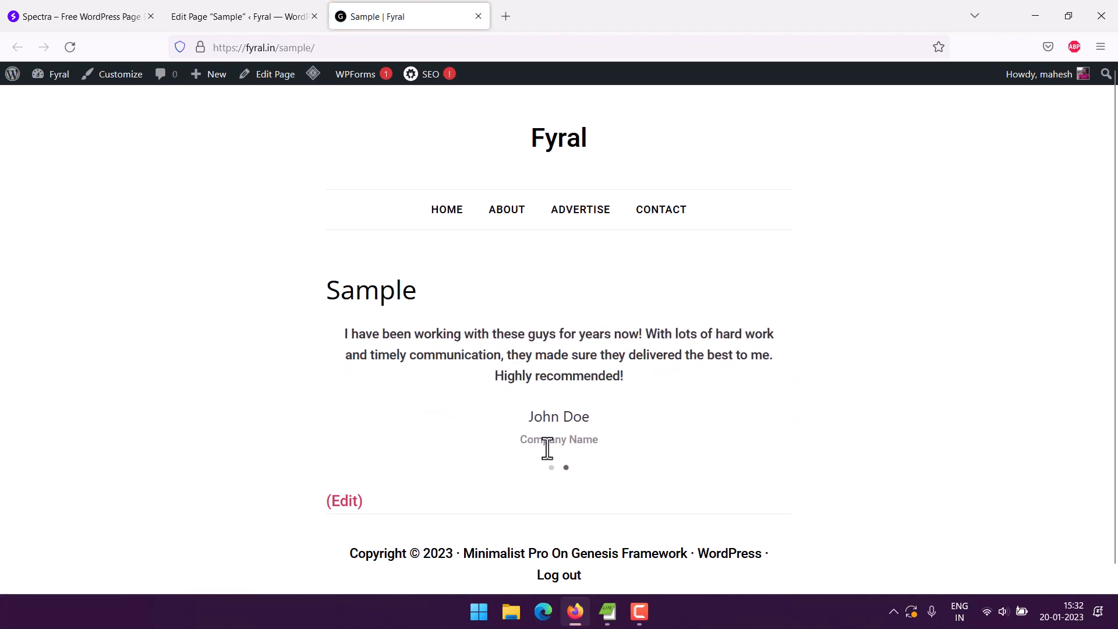
pyautogui.click(257, 14)
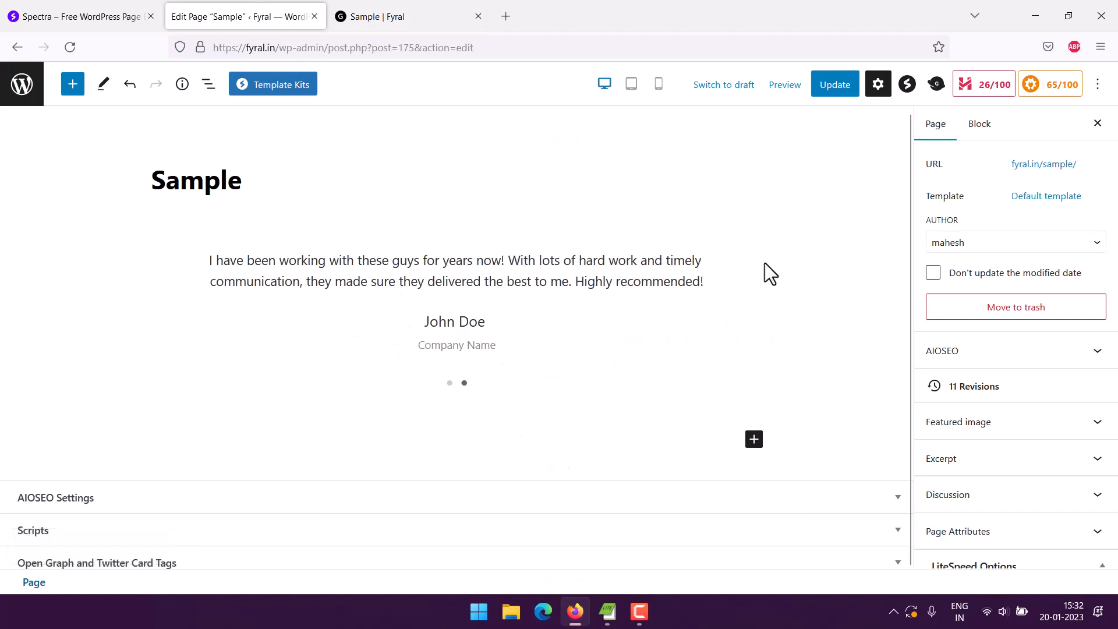